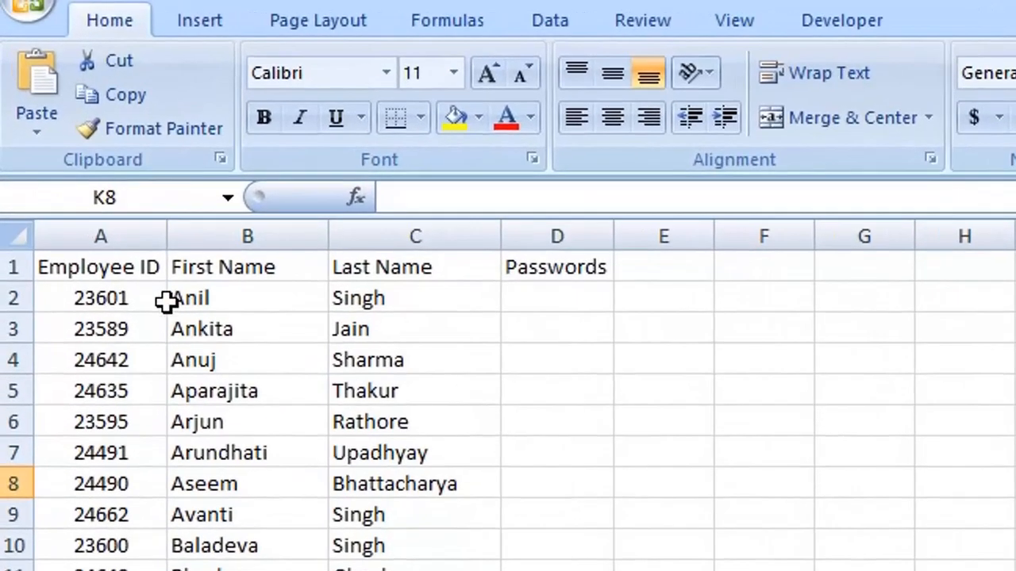
{"action": "left_click", "coordinate": [185, 296]}
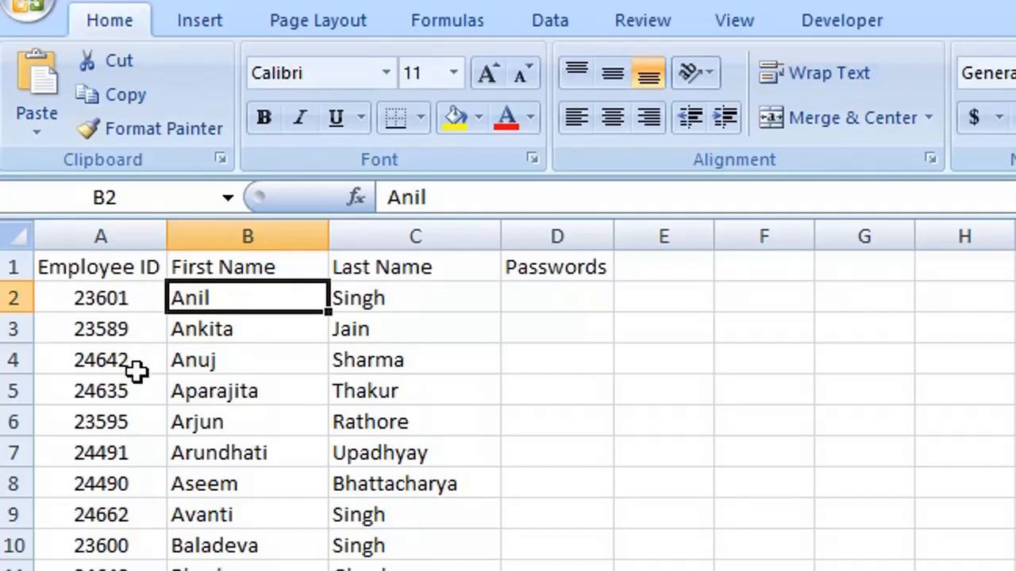
{"action": "key", "text": "Right"}
{"action": "key", "text": "Right"}
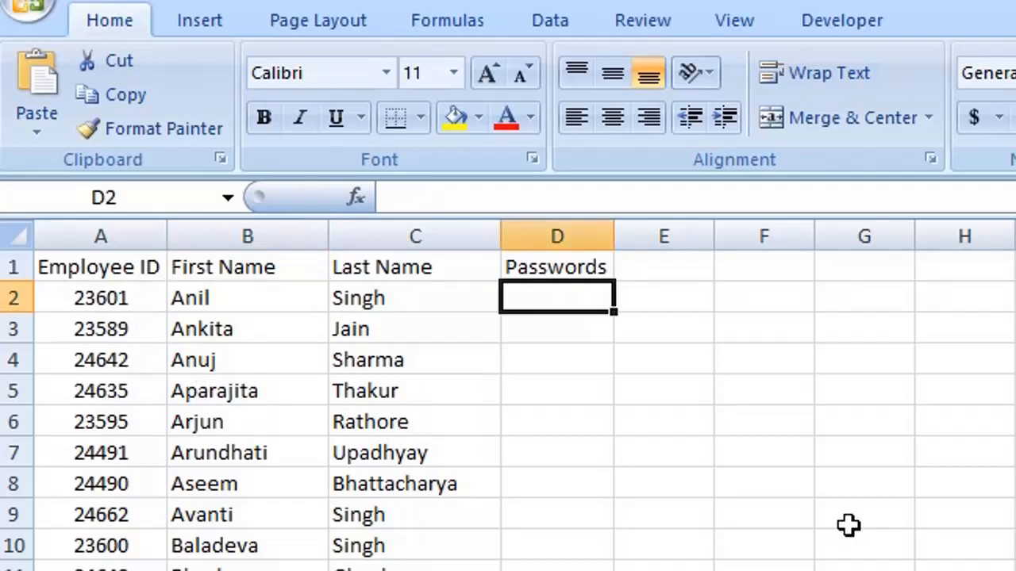
{"action": "type", "text": "An"}
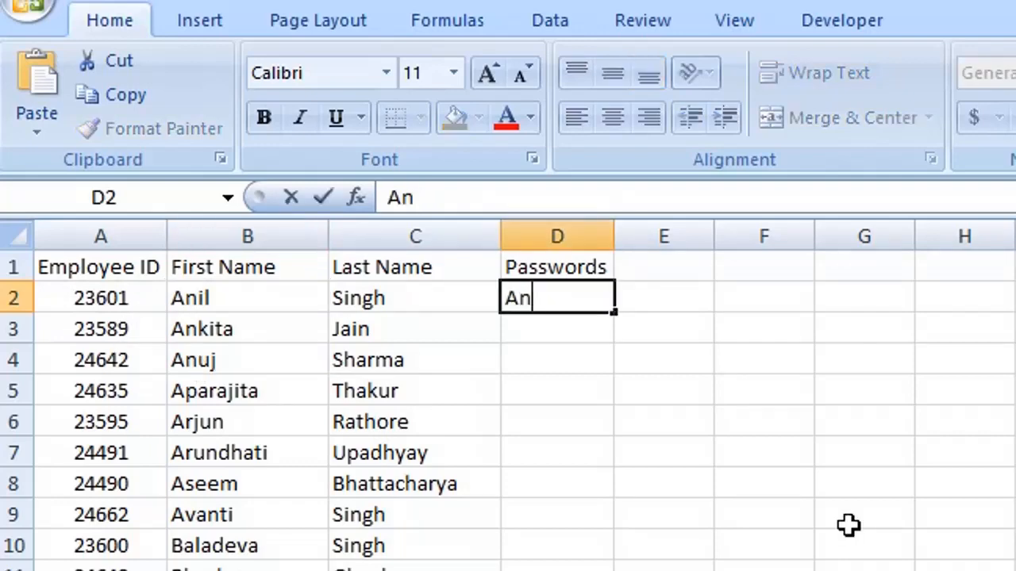
{"action": "type", "text": "i601"}
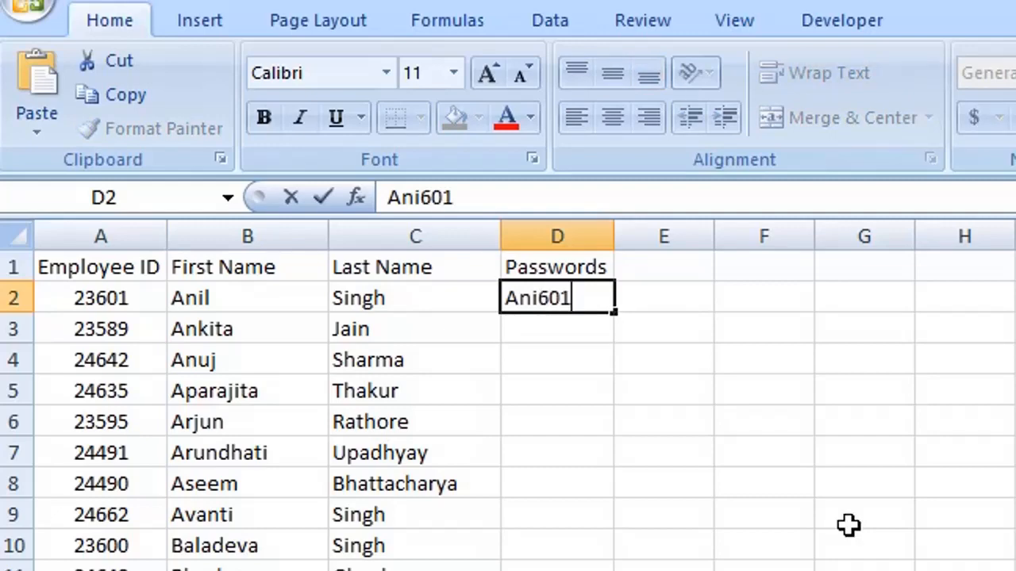
{"action": "key", "text": "Return"}
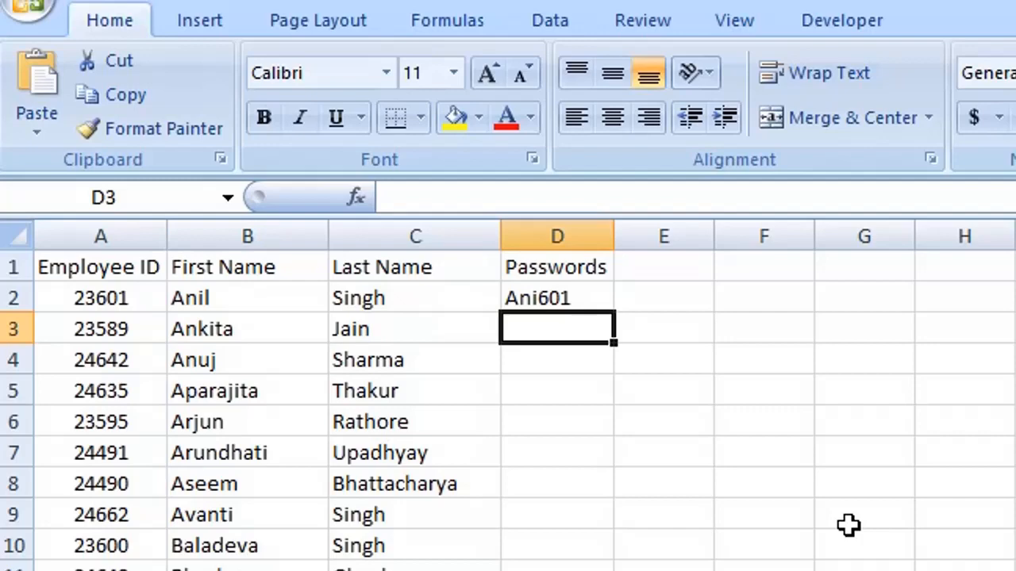
Replace the sample in D2 with =LEFT(B2,3) so it shows Ani
{"action": "left_click", "coordinate": [590, 308]}
{"action": "left_click", "coordinate": [582, 298]}
{"action": "key", "text": "Delete"}
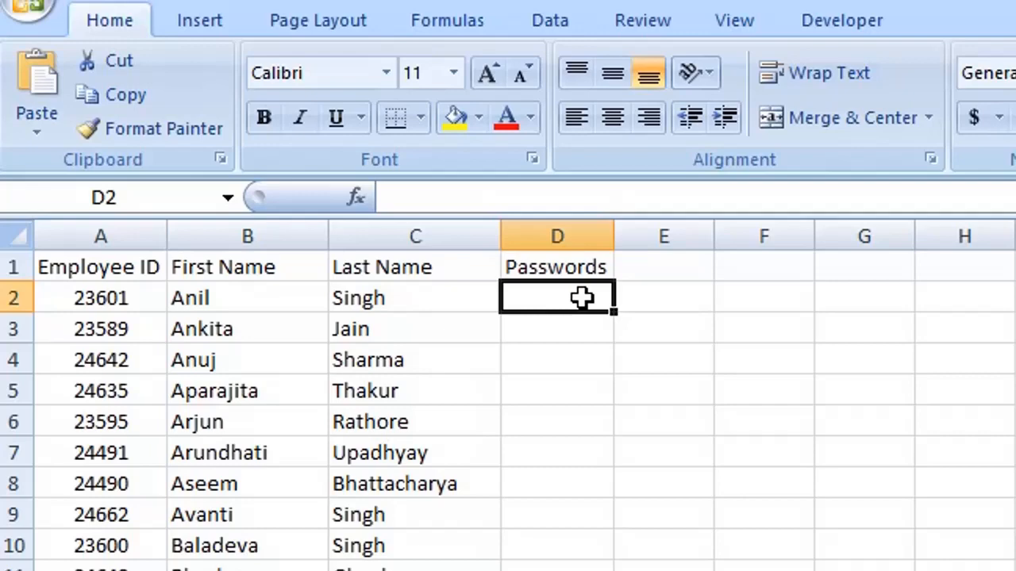
{"action": "type", "text": "="}
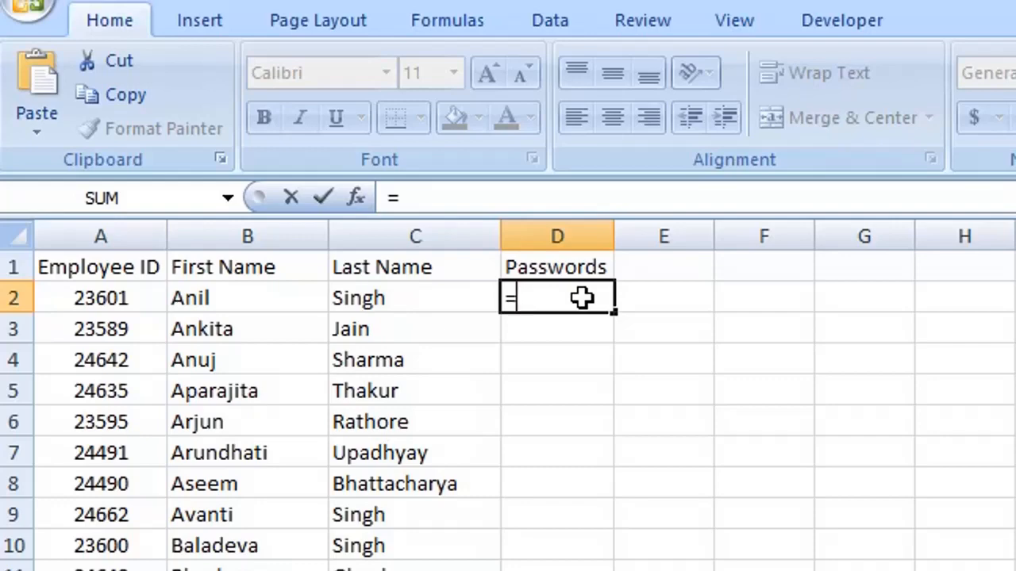
{"action": "type", "text": "left"}
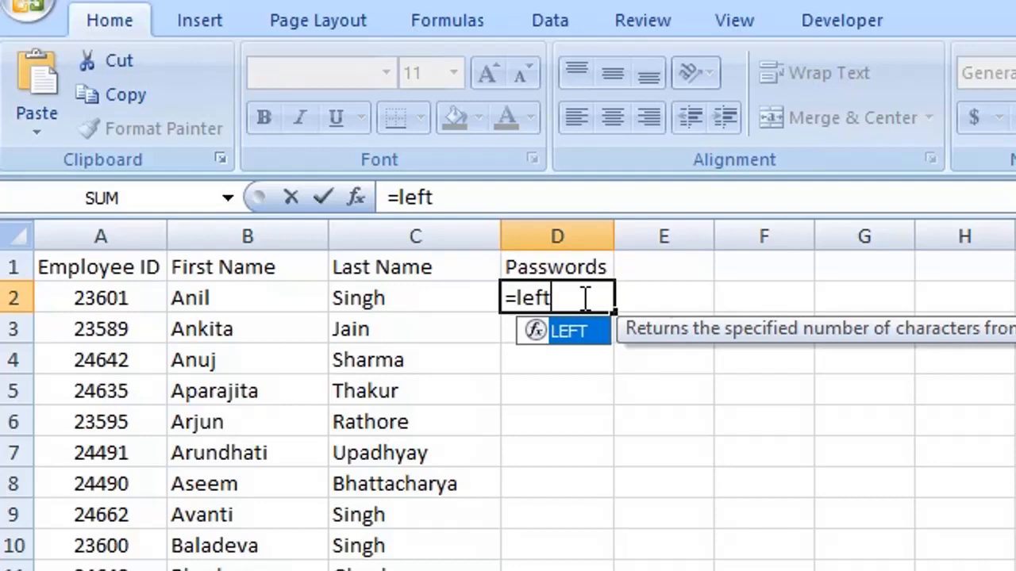
{"action": "type", "text": "("}
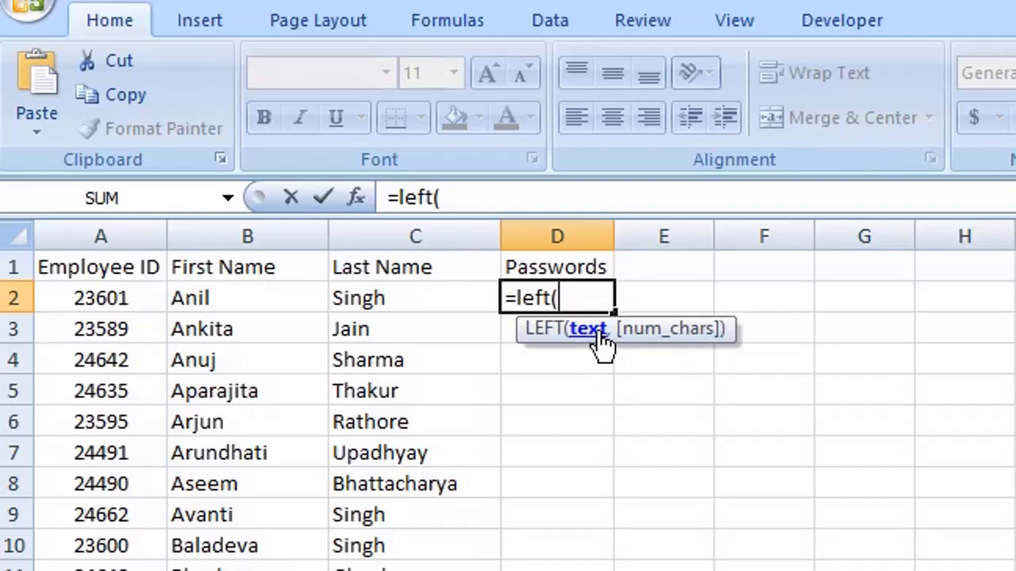
{"action": "left_click", "coordinate": [270, 298]}
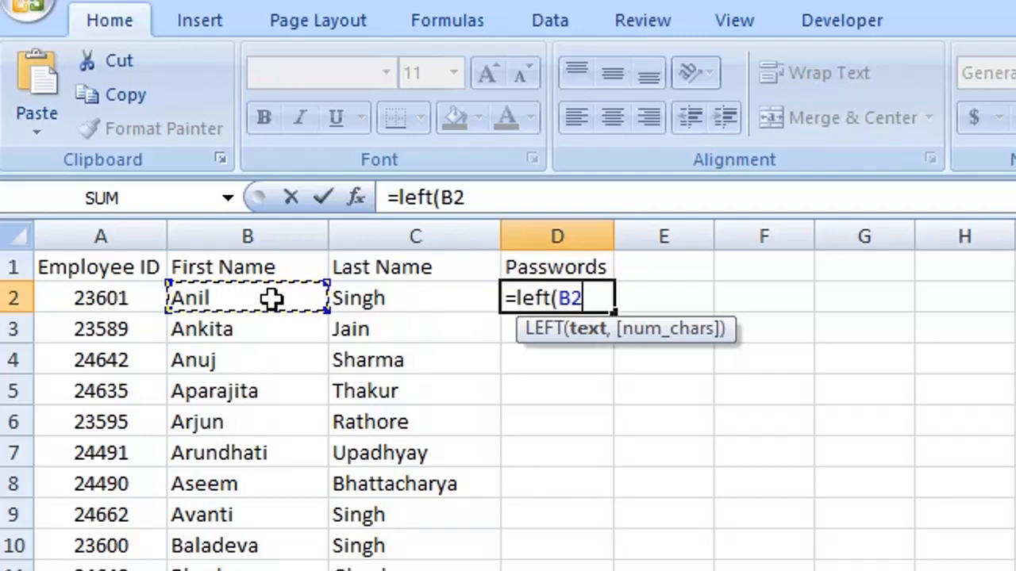
{"action": "type", "text": ","}
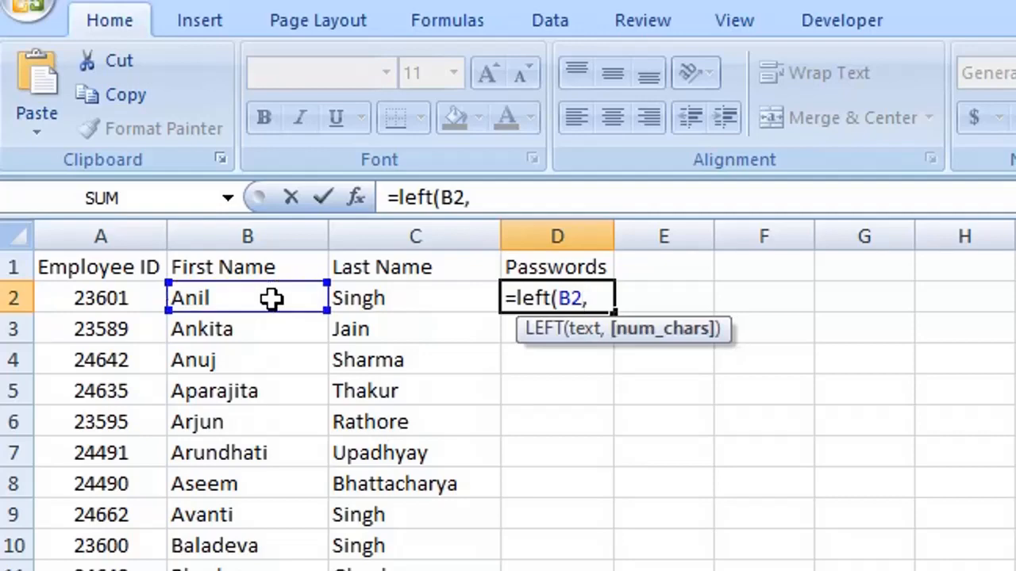
{"action": "type", "text": "3)"}
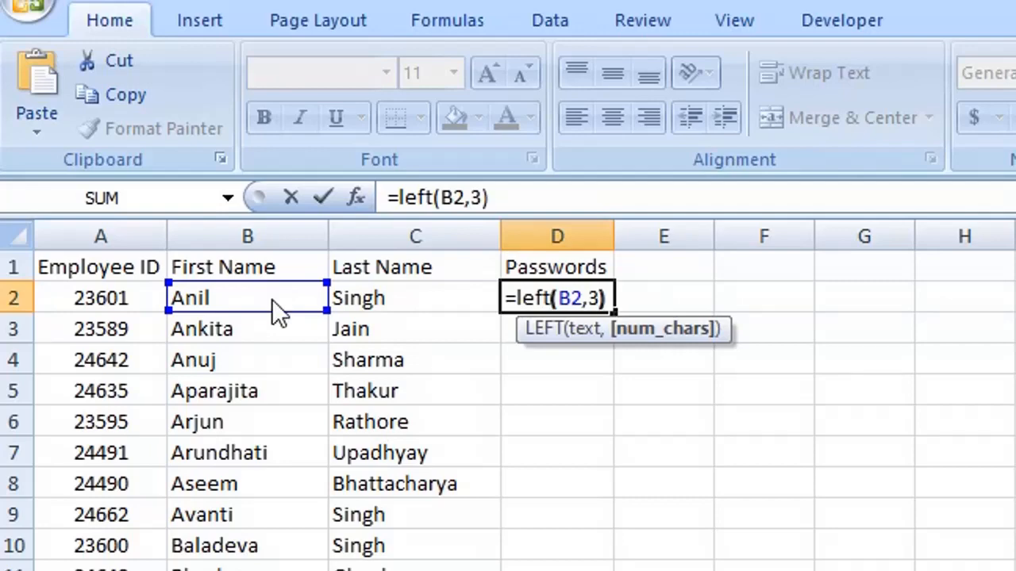
{"action": "key", "text": "Return"}
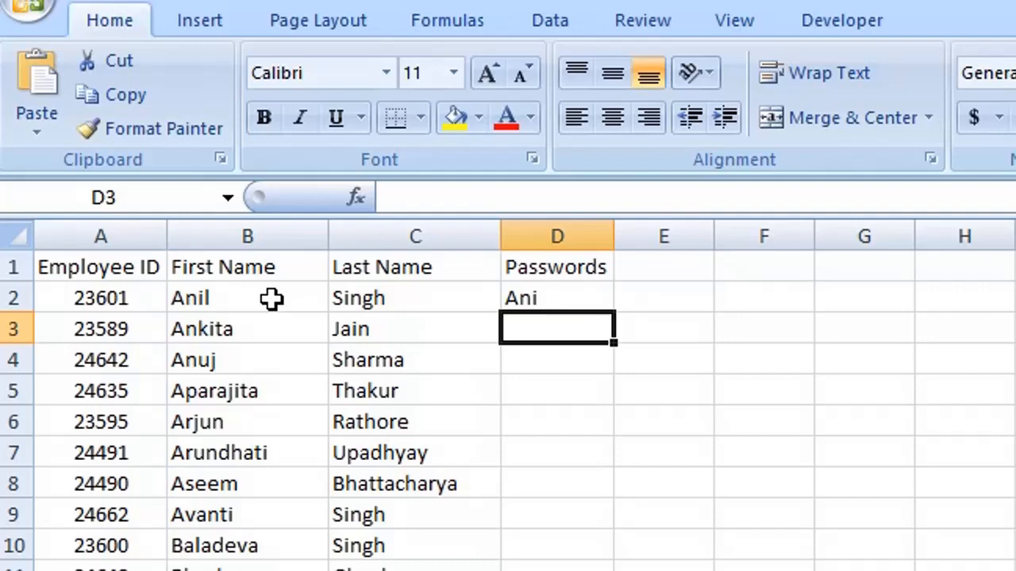
Replace D2 with =RIGHT(A2,3) so it shows the ID digits 601
{"action": "key", "text": "Up"}
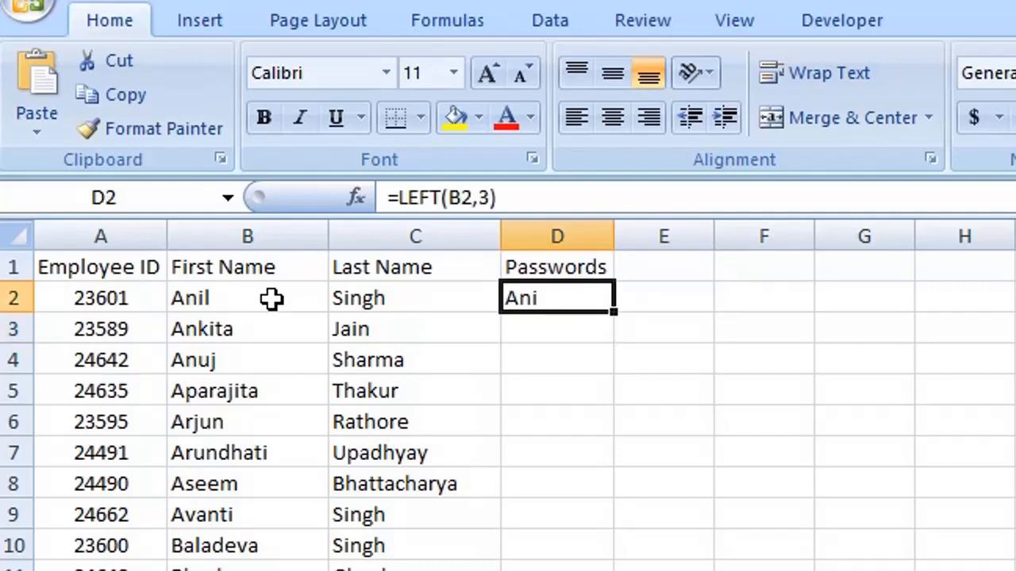
{"action": "key", "text": "Delete"}
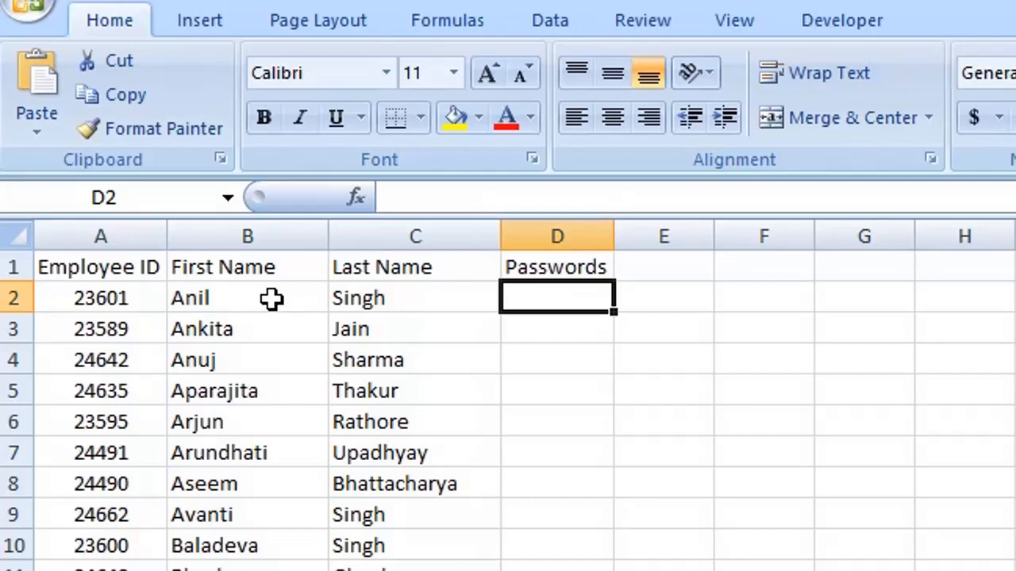
{"action": "type", "text": "=right"}
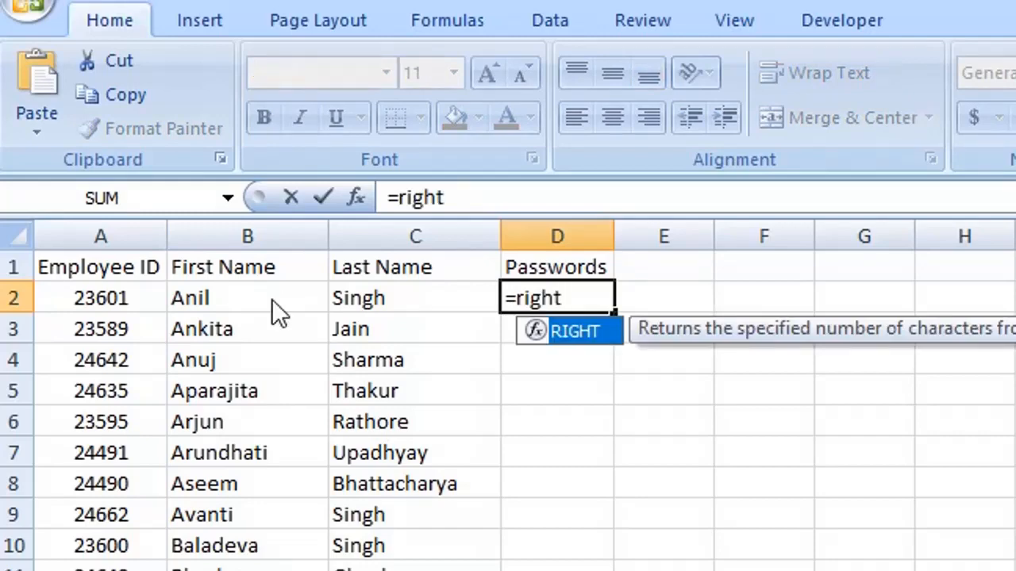
{"action": "type", "text": "("}
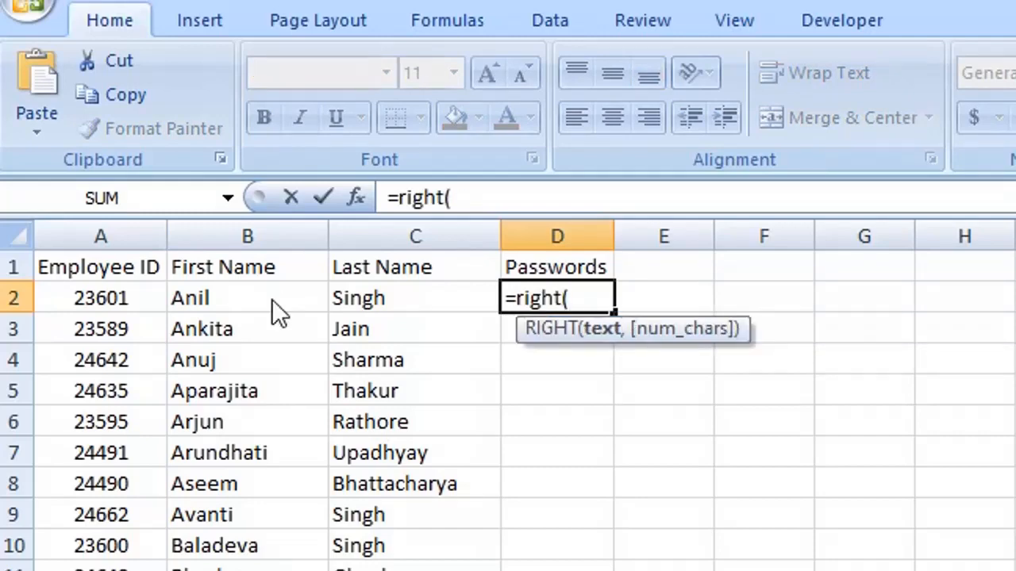
{"action": "left_click", "coordinate": [131, 298]}
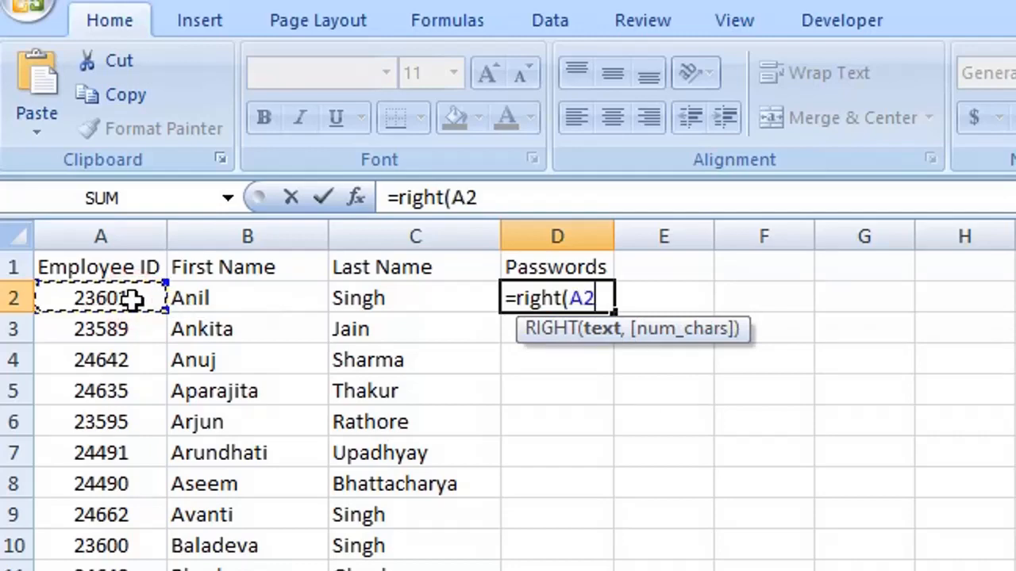
{"action": "type", "text": ",3)"}
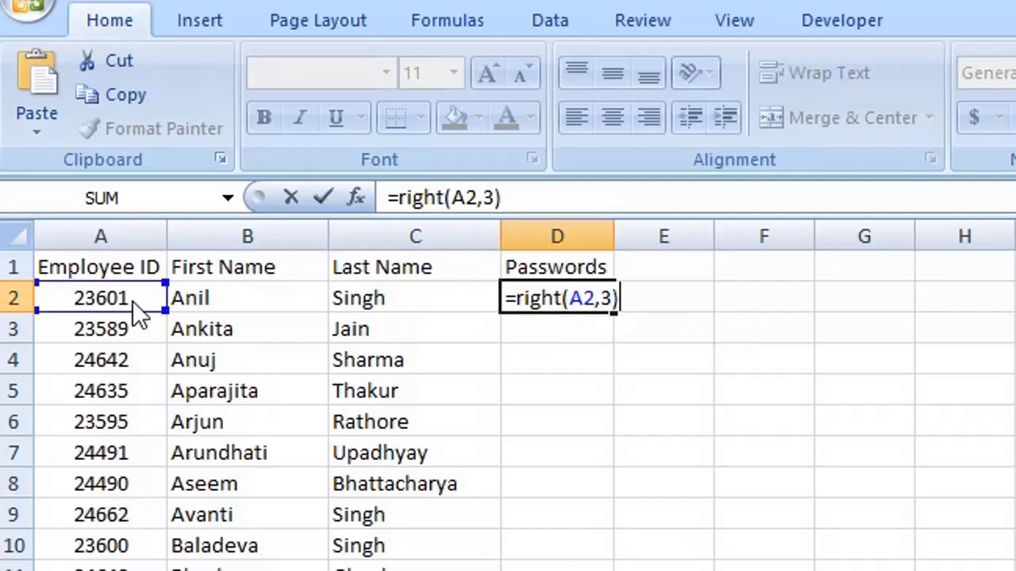
{"action": "key", "text": "Return"}
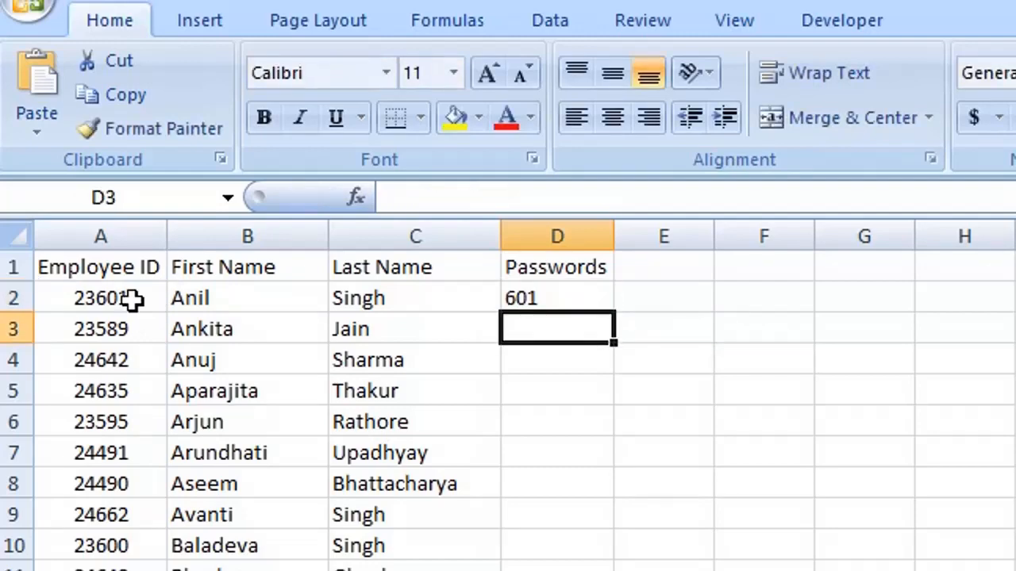
{"action": "key", "text": "Up"}
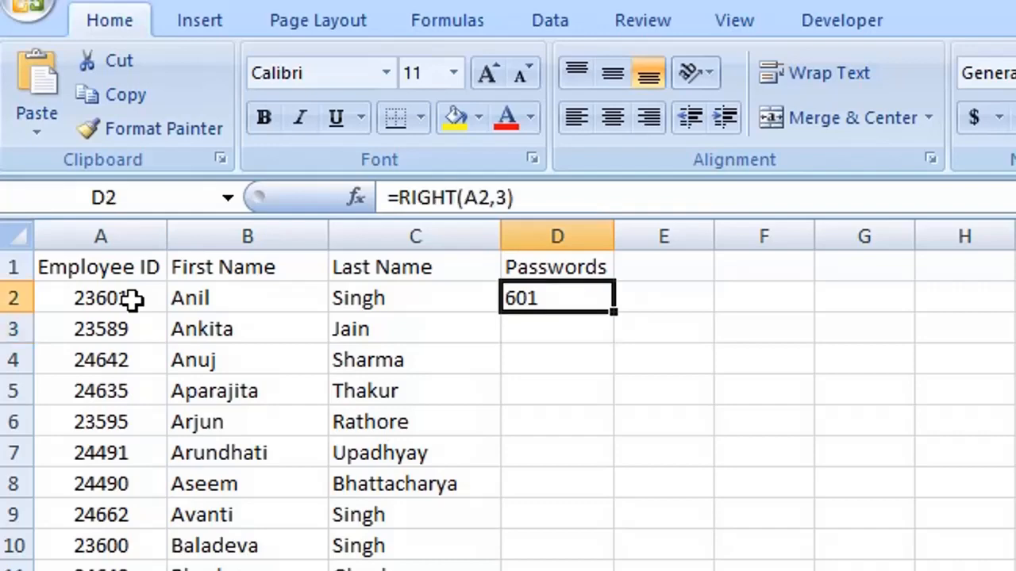
{"action": "key", "text": "Delete"}
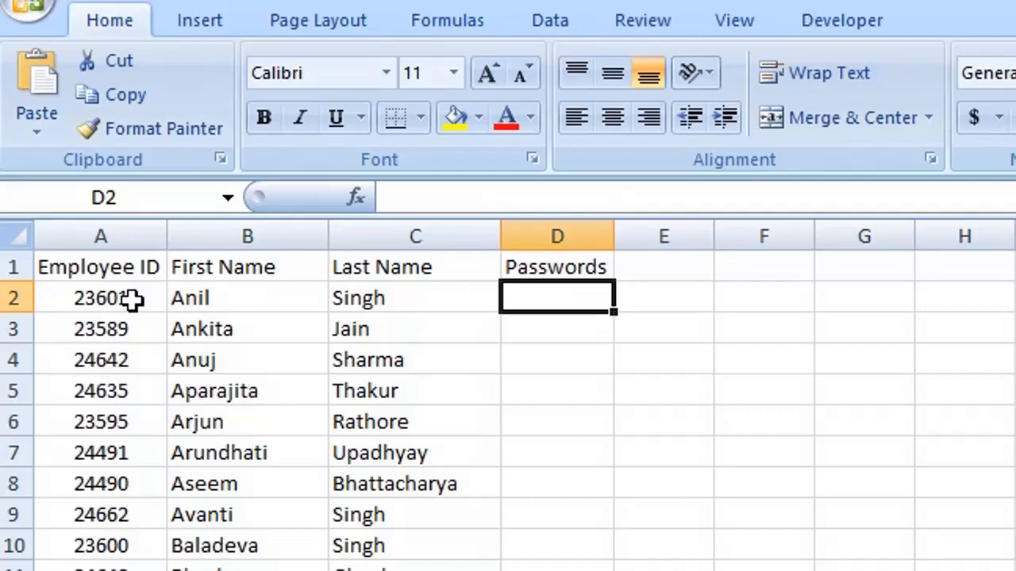
{"action": "type", "text": "="}
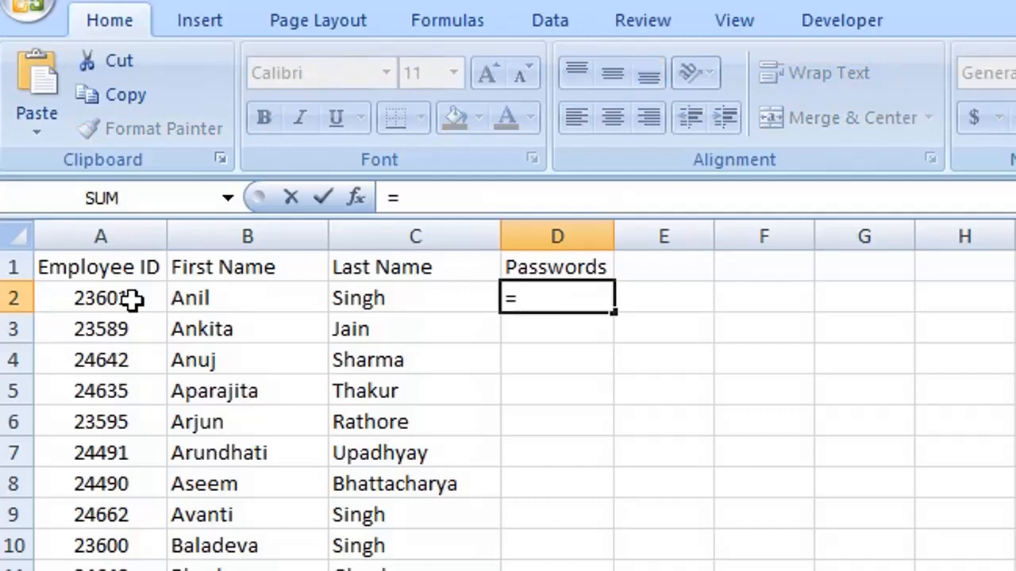
{"action": "type", "text": "ft("}
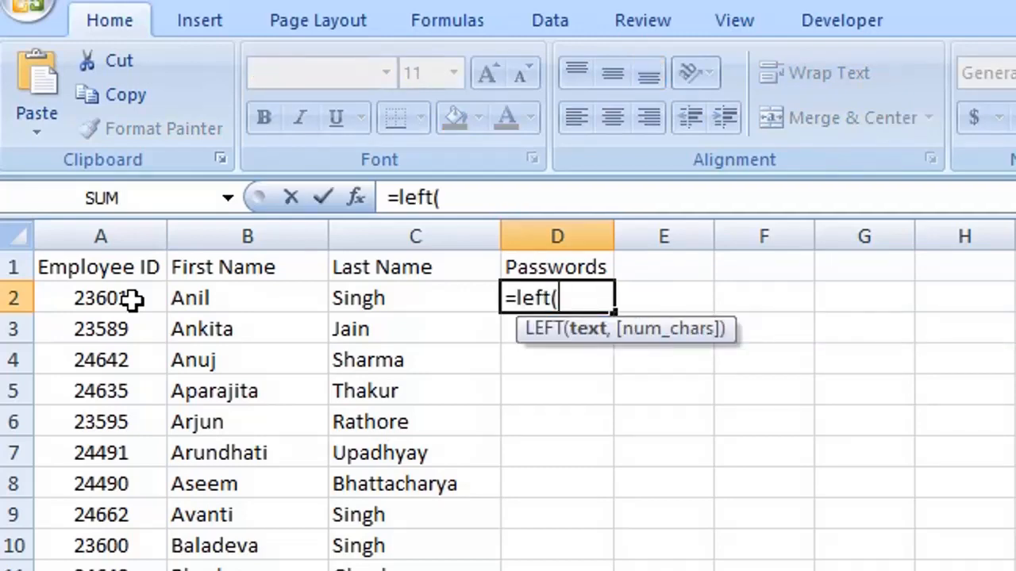
{"action": "left_click", "coordinate": [217, 298]}
{"action": "type", "text": ","}
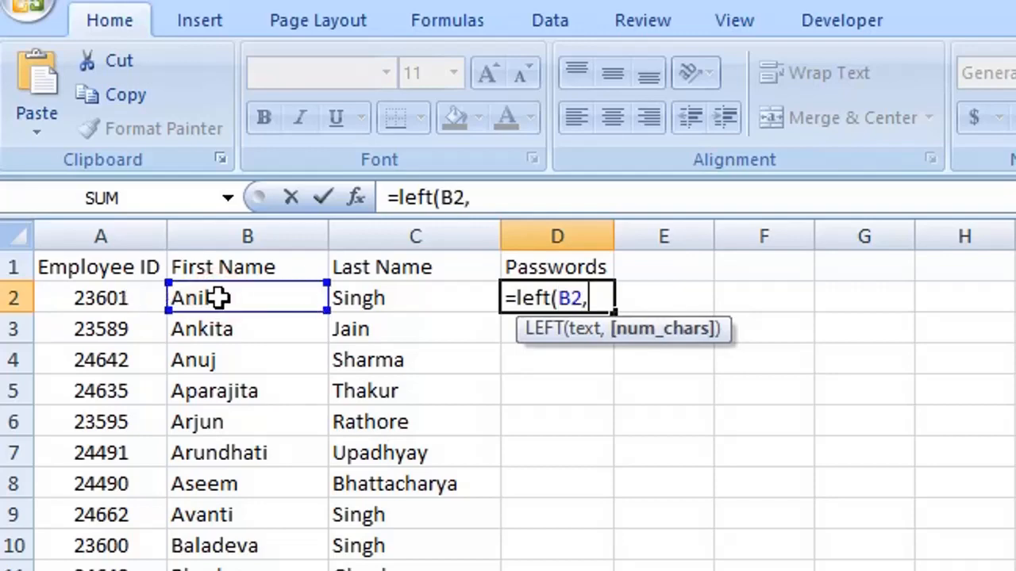
{"action": "type", "text": "3)"}
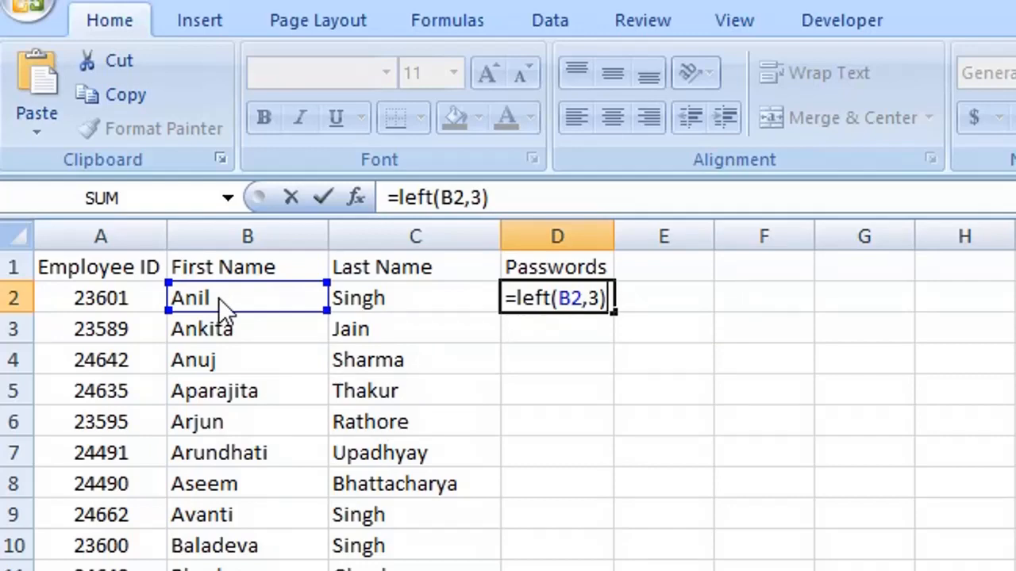
{"action": "type", "text": "&"}
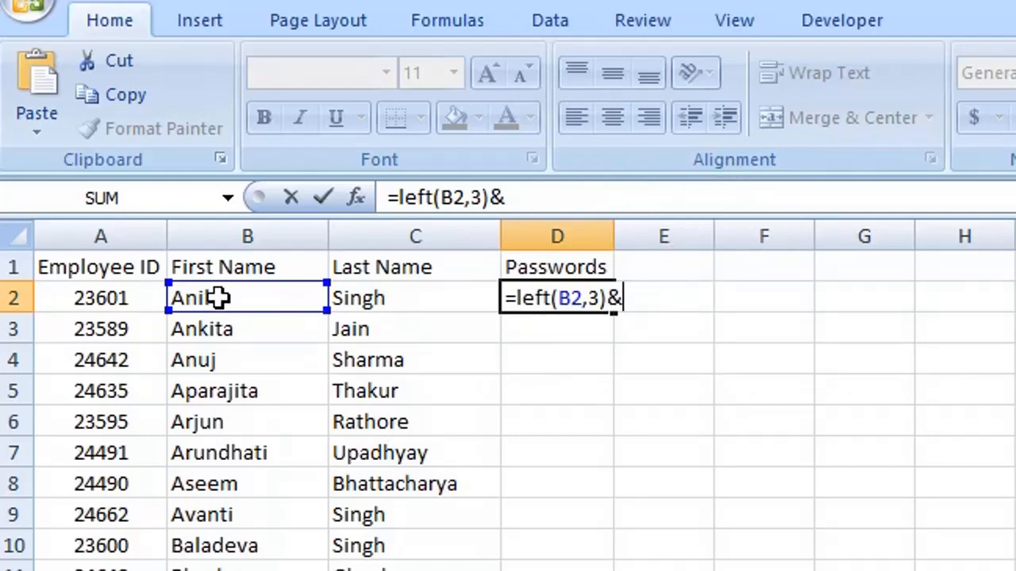
{"action": "type", "text": "right"}
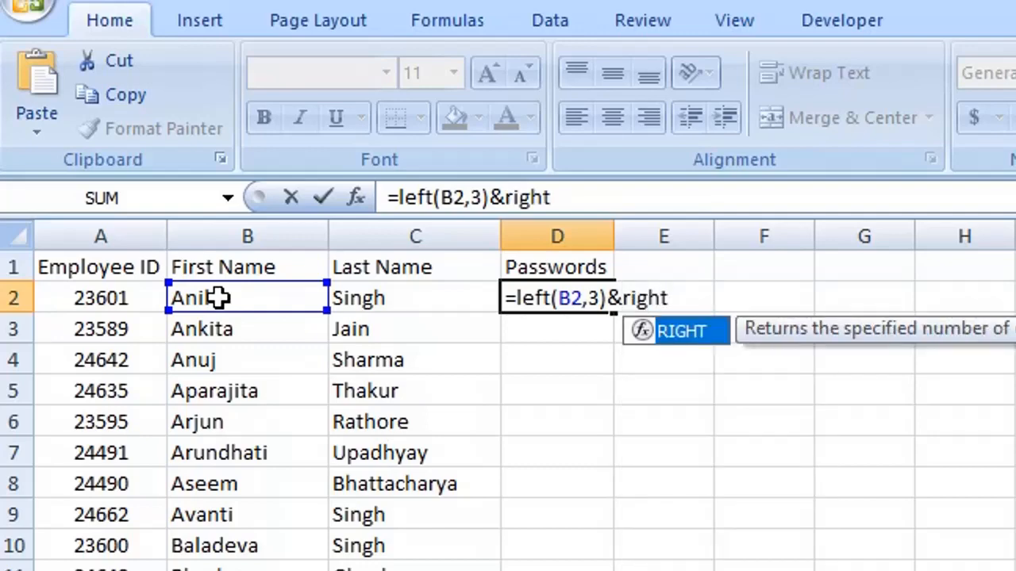
{"action": "type", "text": "("}
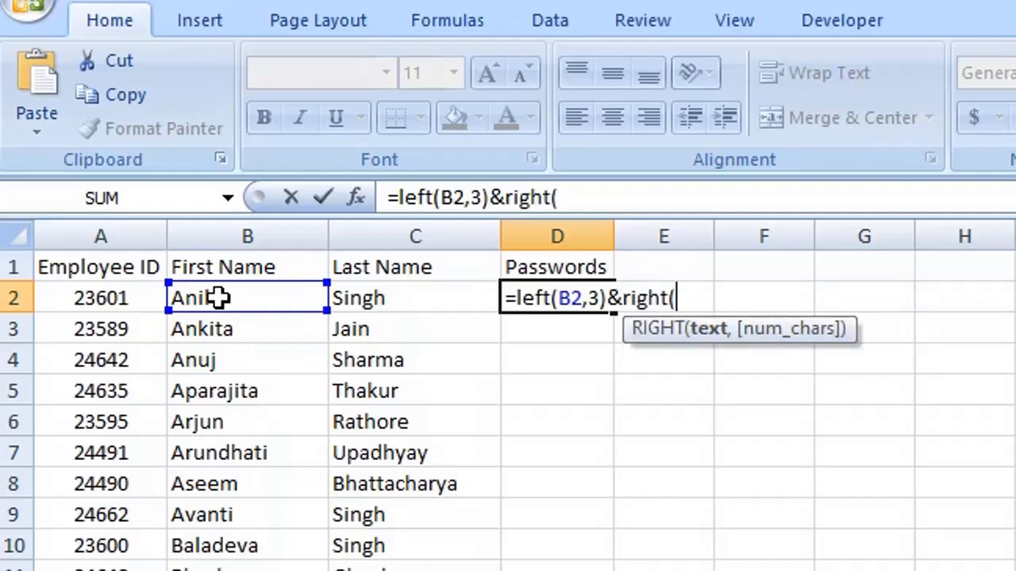
{"action": "left_click", "coordinate": [127, 299]}
{"action": "type", "text": ","}
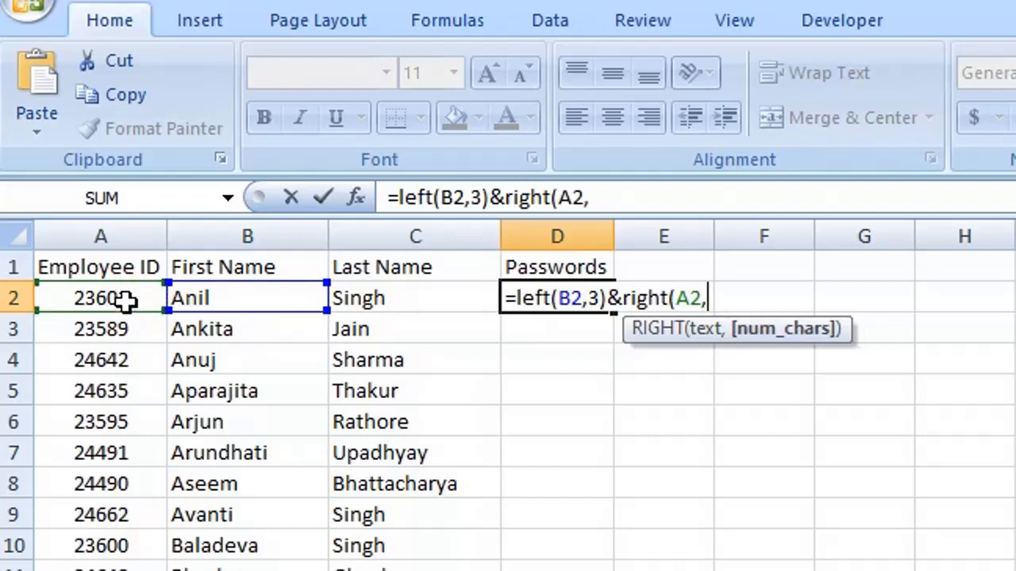
{"action": "type", "text": "3)"}
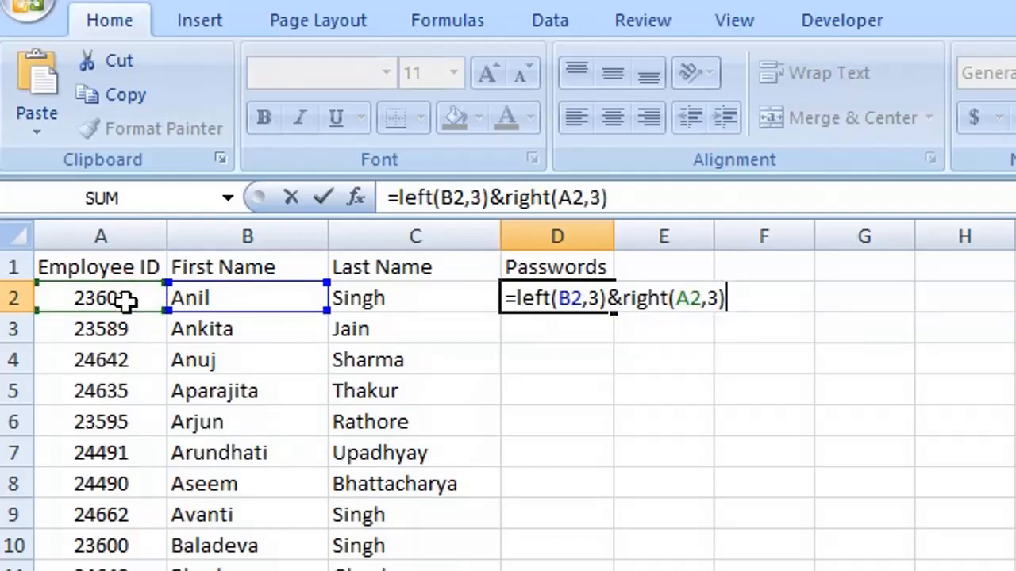
{"action": "key", "text": "Return"}
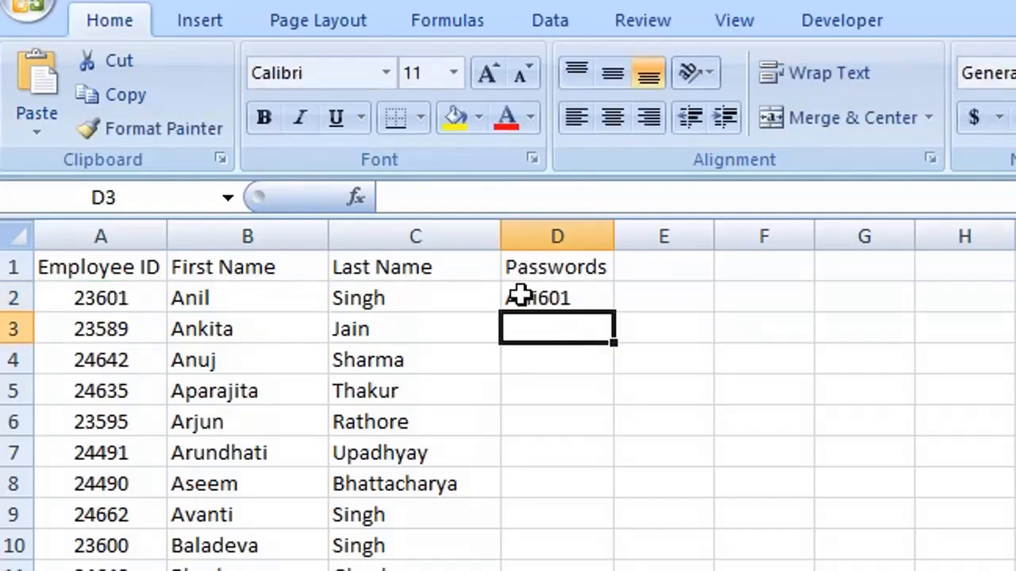
{"action": "left_click", "coordinate": [583, 302]}
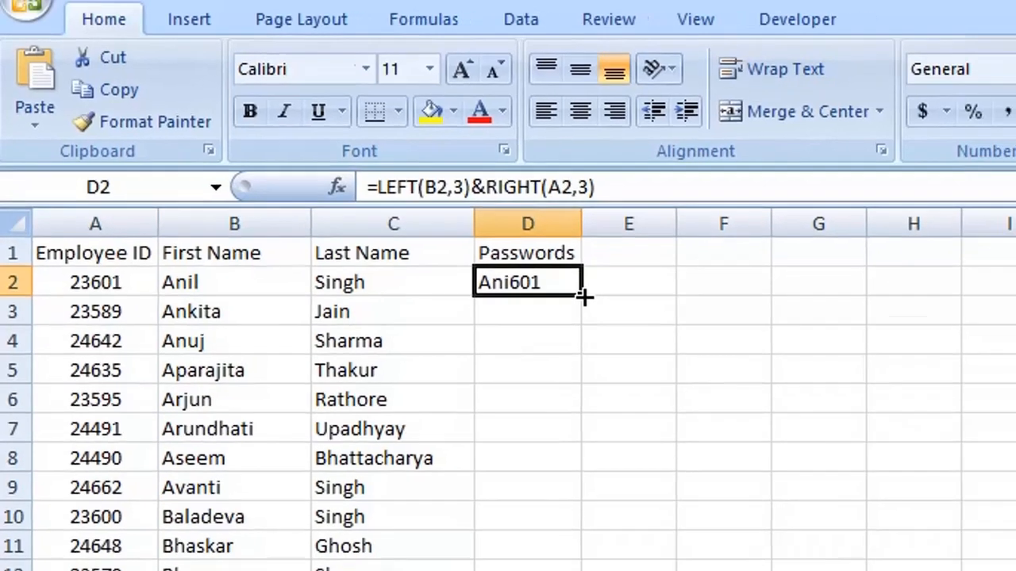
{"action": "left_click_drag", "start_coordinate": [618, 313], "coordinate": [626, 570]}
{"action": "left_click_drag", "start_coordinate": [313, 369], "coordinate": [314, 369]}
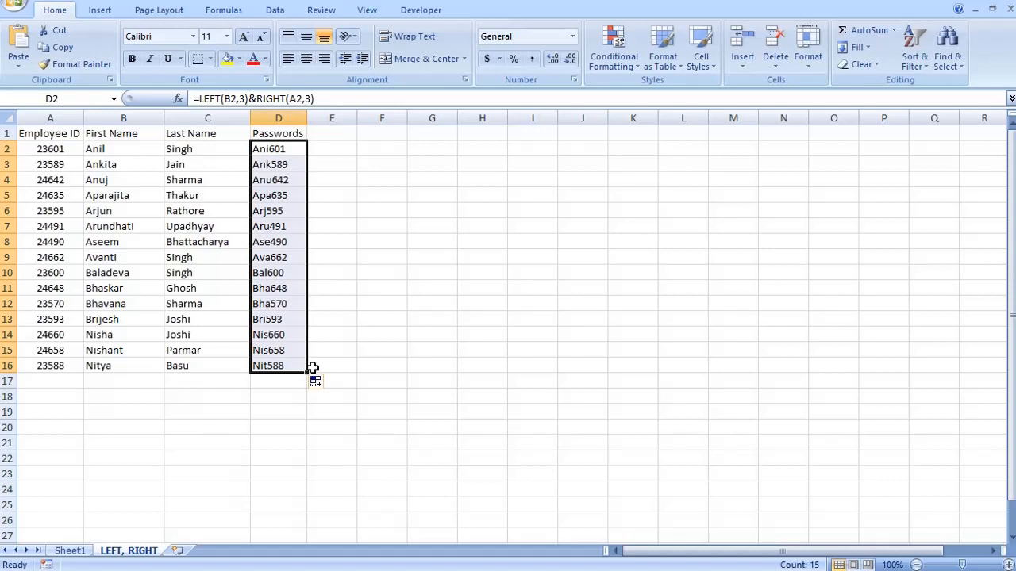
{"action": "left_click", "coordinate": [106, 149]}
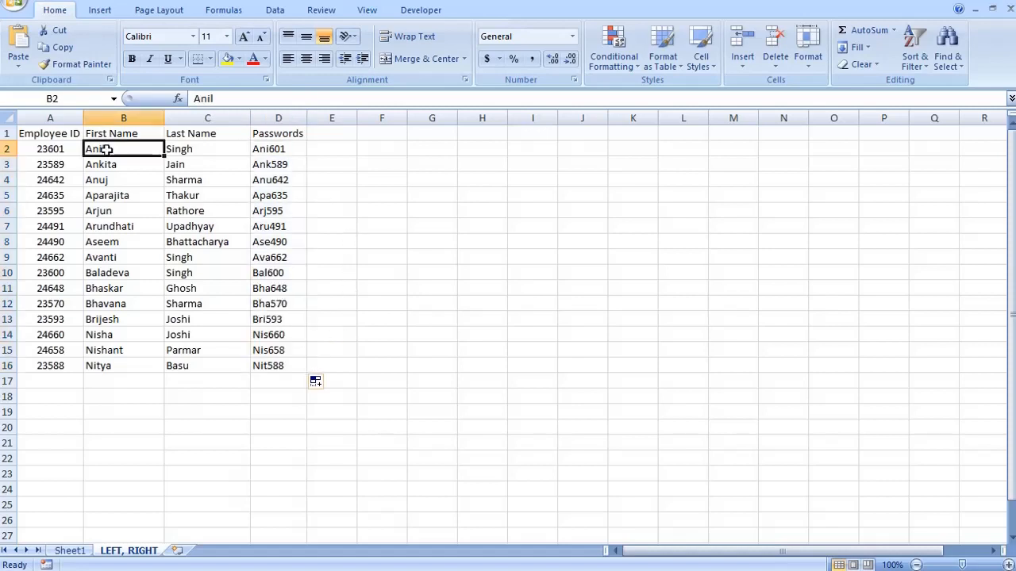
{"action": "left_click", "coordinate": [348, 152]}
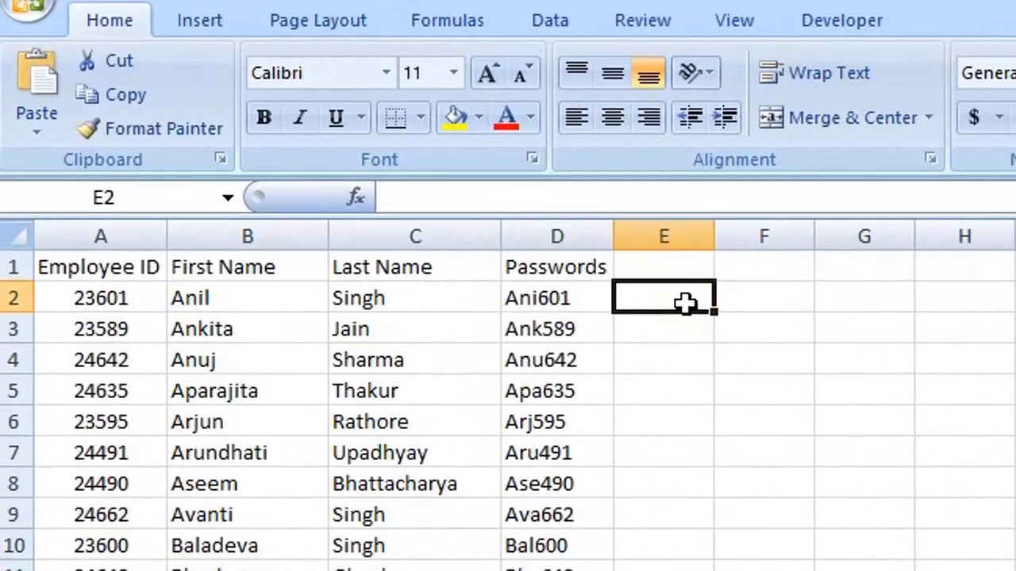
Put =UPPER(B2) in E2, fill it down column E and autofit the column width
{"action": "type", "text": "=upper("}
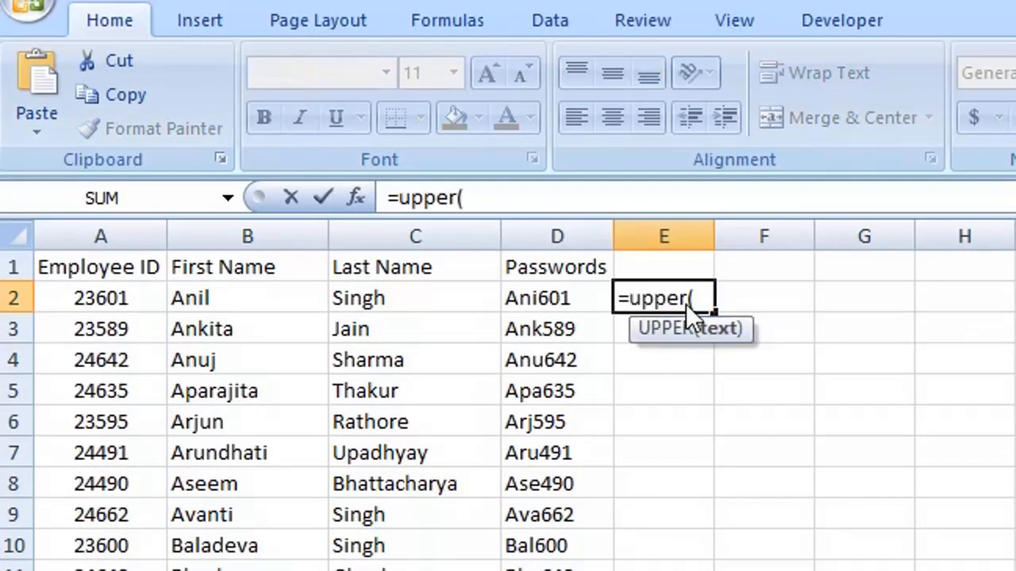
{"action": "left_click", "coordinate": [268, 294]}
{"action": "type", "text": ")"}
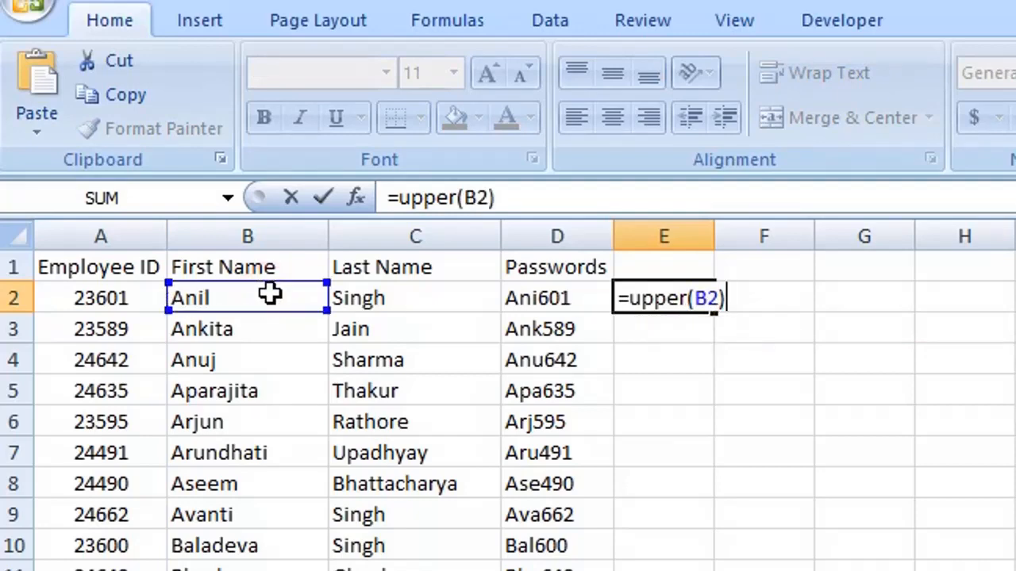
{"action": "key", "text": "Return"}
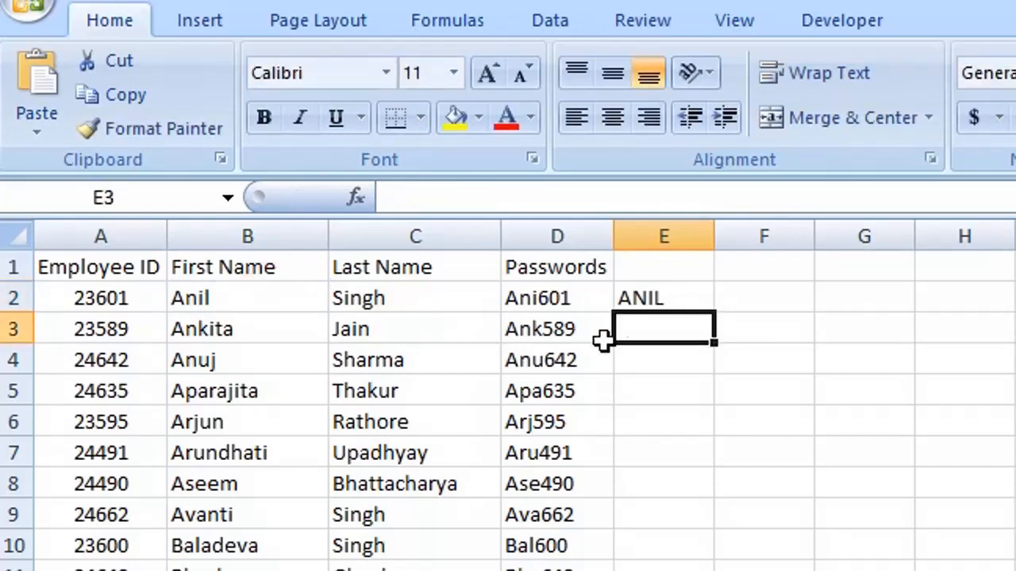
{"action": "left_click", "coordinate": [646, 300]}
{"action": "double_click", "coordinate": [714, 312]}
{"action": "double_click", "coordinate": [712, 236]}
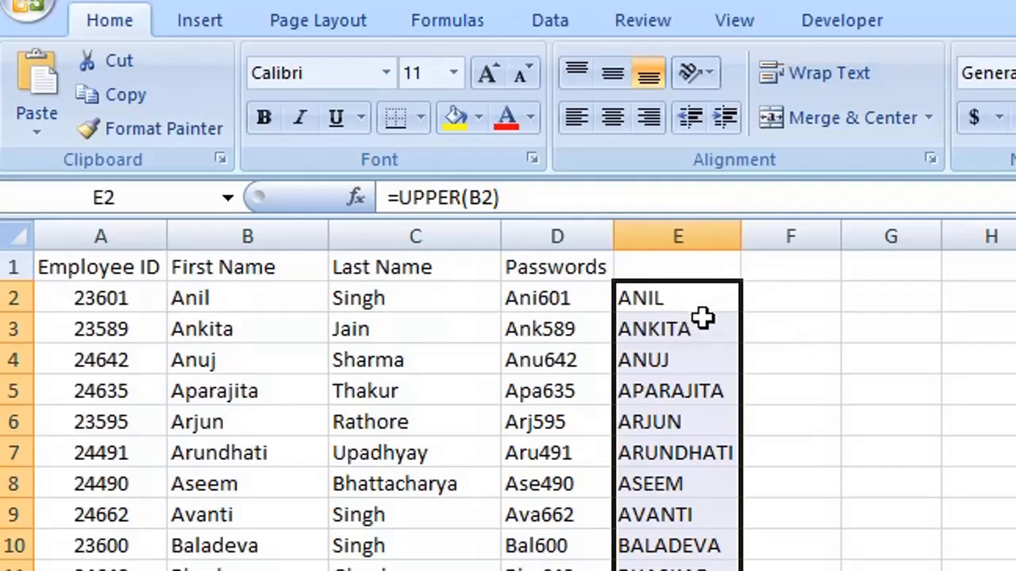
{"action": "left_click", "coordinate": [801, 298]}
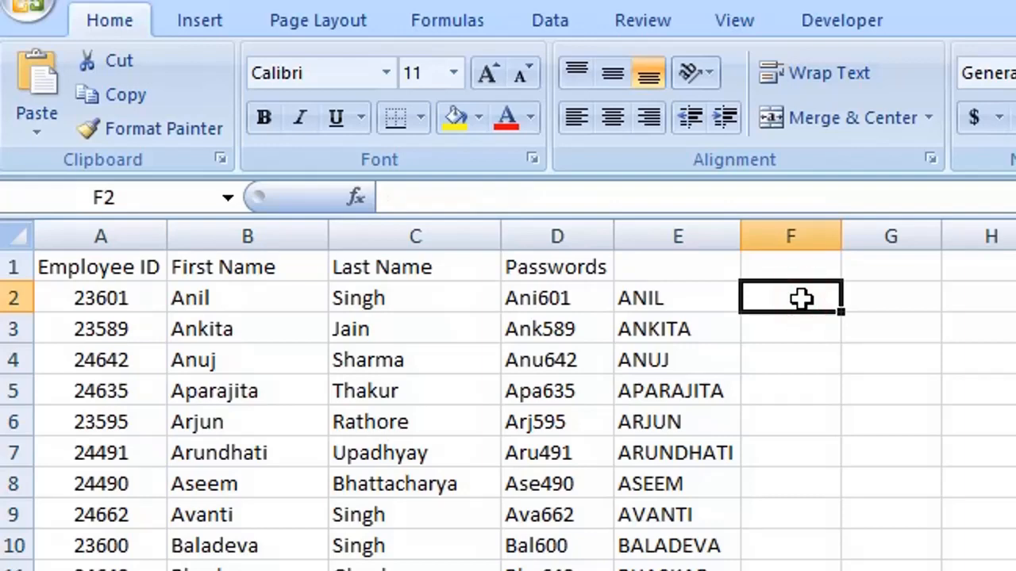
Put =LOWER(E2) in F2, fill it down column F and widen the column
{"action": "type", "text": "="}
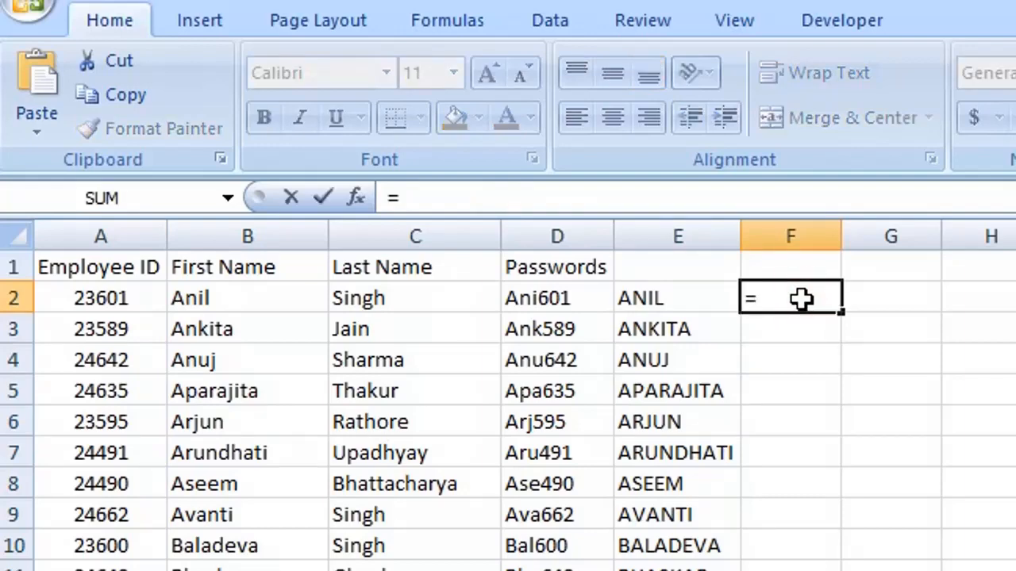
{"action": "type", "text": "lower("}
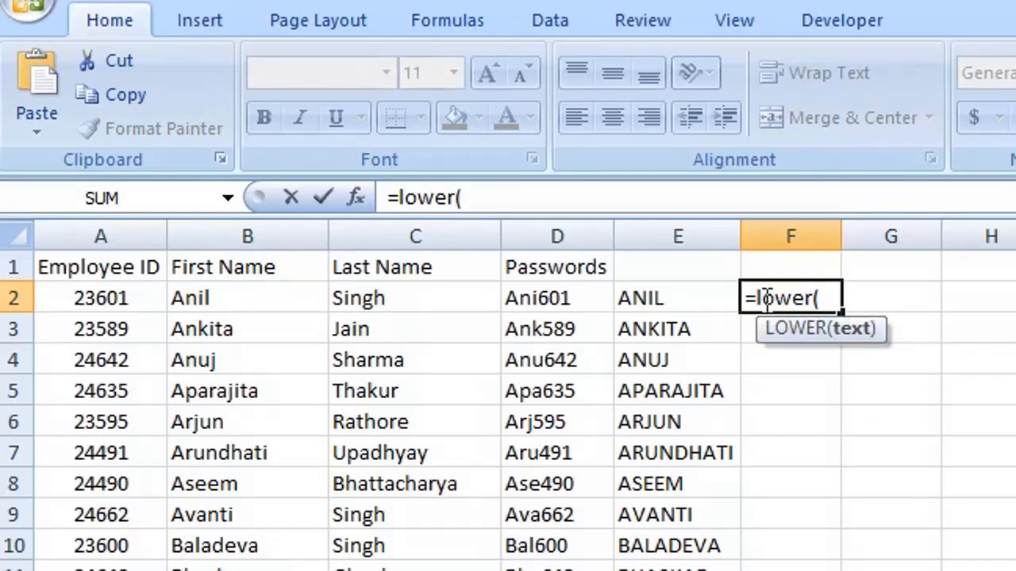
{"action": "left_click", "coordinate": [658, 297]}
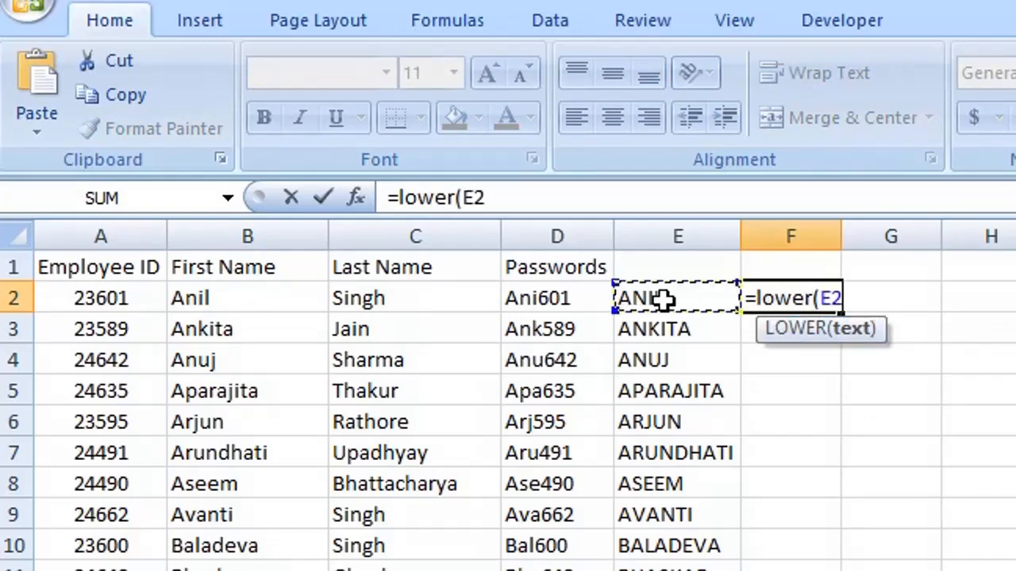
{"action": "type", "text": ")"}
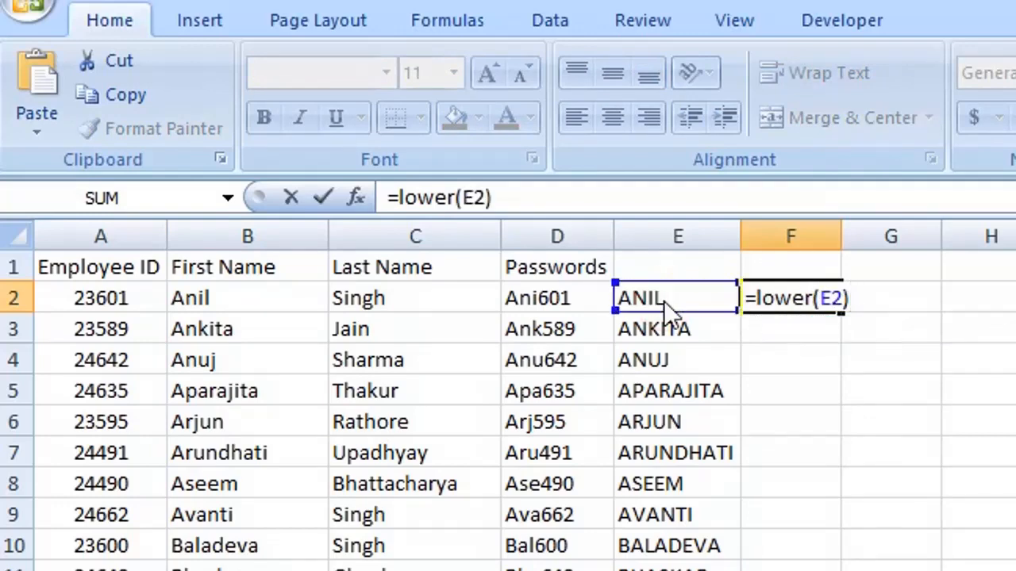
{"action": "key", "text": "Return"}
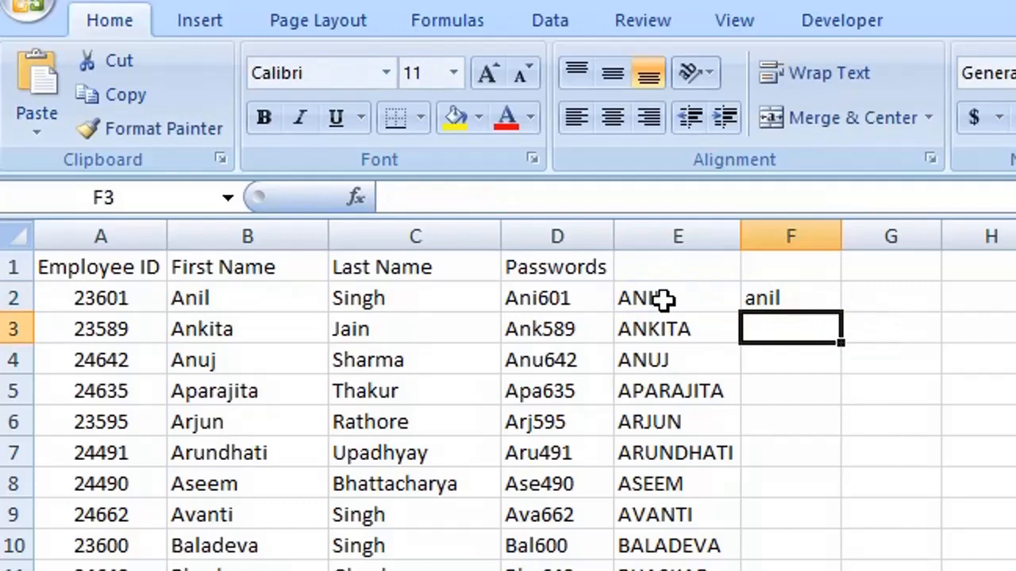
{"action": "left_click", "coordinate": [815, 300]}
{"action": "double_click", "coordinate": [838, 312]}
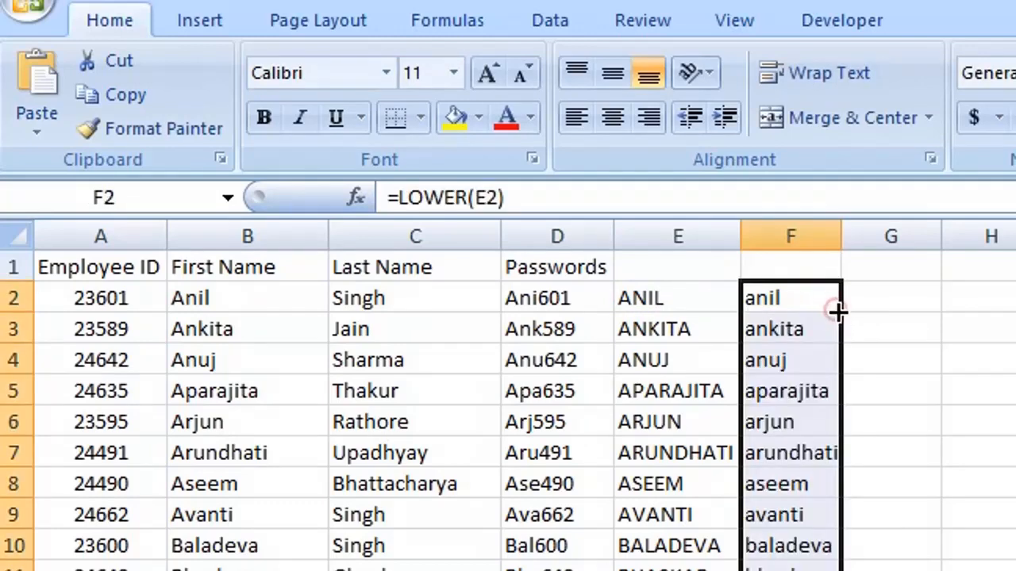
{"action": "left_click_drag", "start_coordinate": [841, 231], "coordinate": [846, 227]}
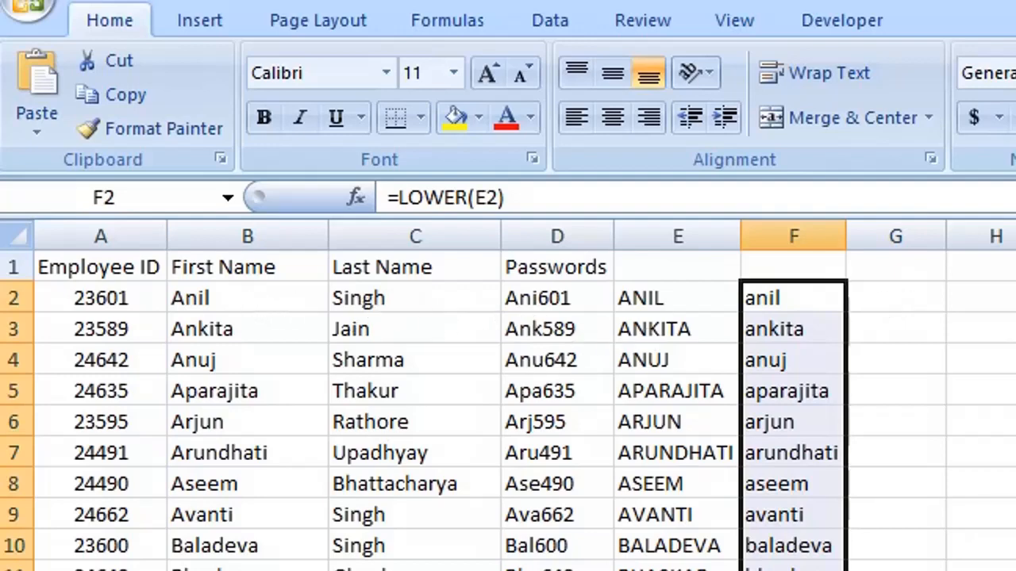
Enter =PROPER(E2) in G2 so it shows Anil
{"action": "left_click", "coordinate": [913, 301]}
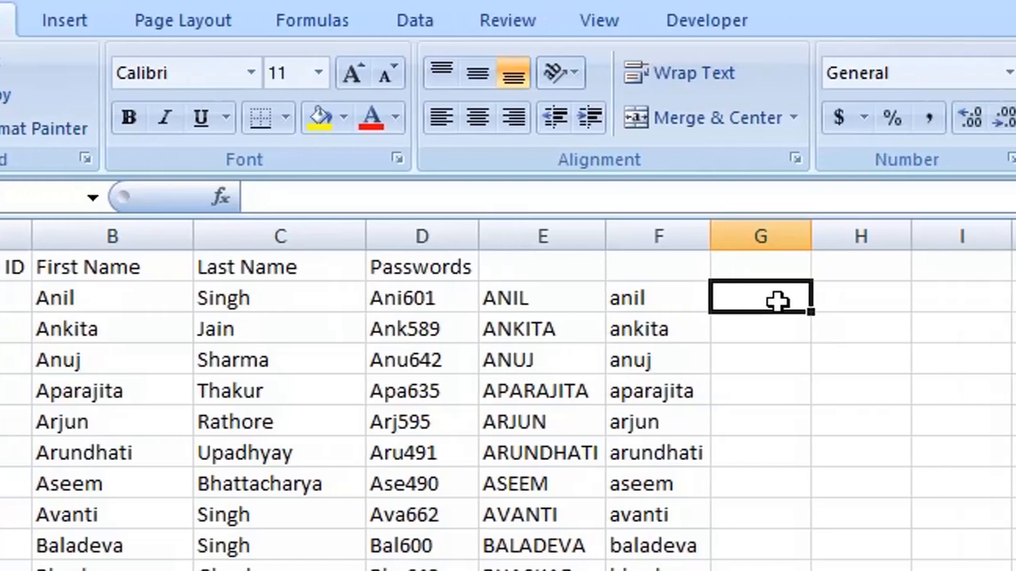
{"action": "type", "text": "="}
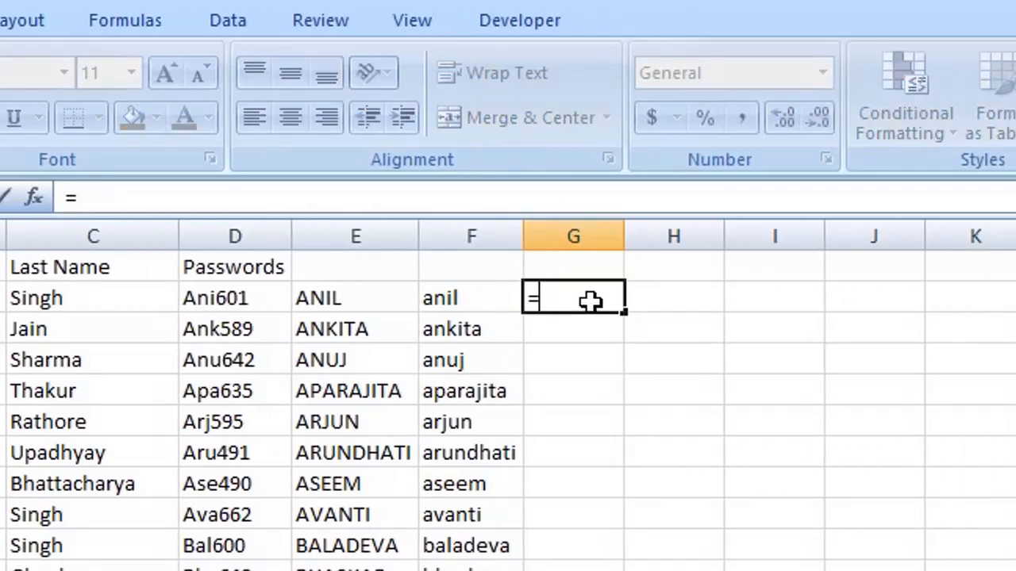
{"action": "type", "text": "proper("}
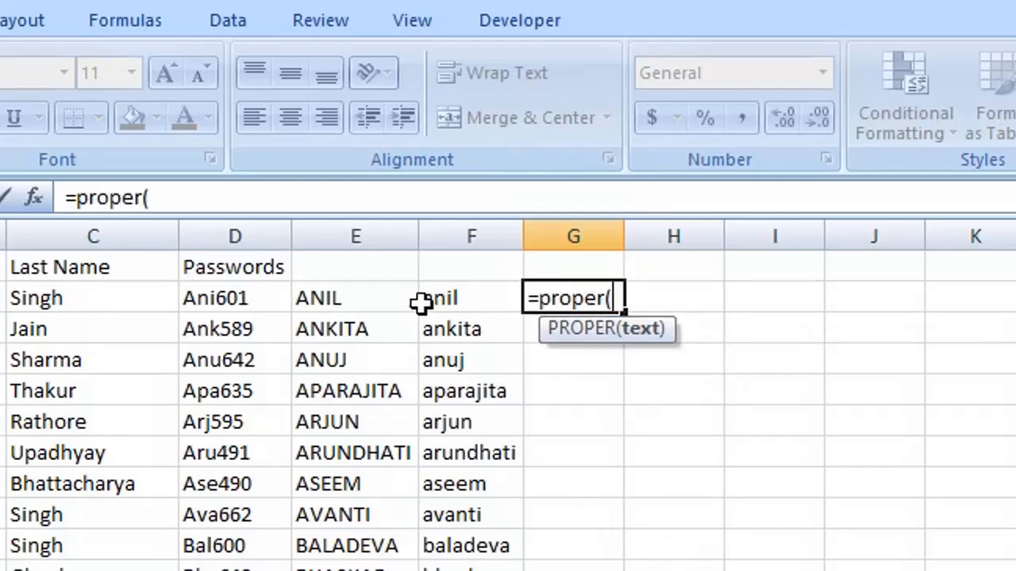
{"action": "left_click", "coordinate": [367, 298]}
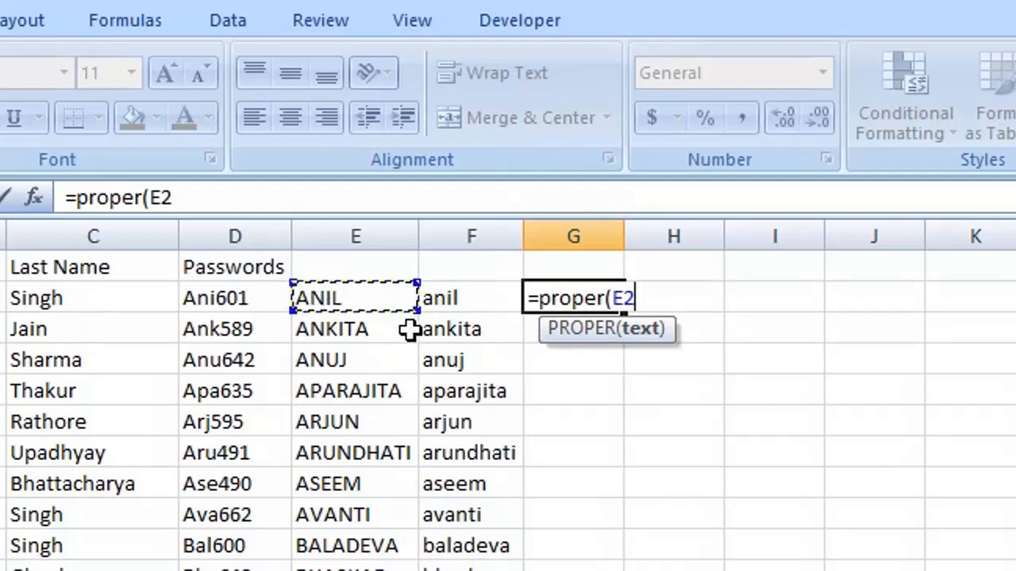
{"action": "type", "text": ")"}
{"action": "key", "text": "Return"}
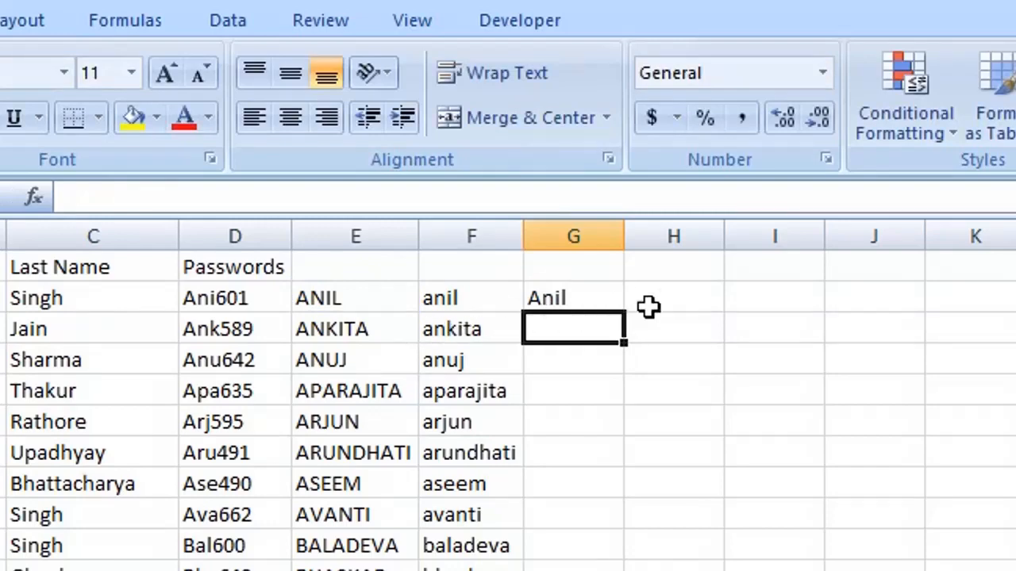
Enter =PROPER(F2) in H2 to proper-case the lowercase name
{"action": "left_click", "coordinate": [465, 292]}
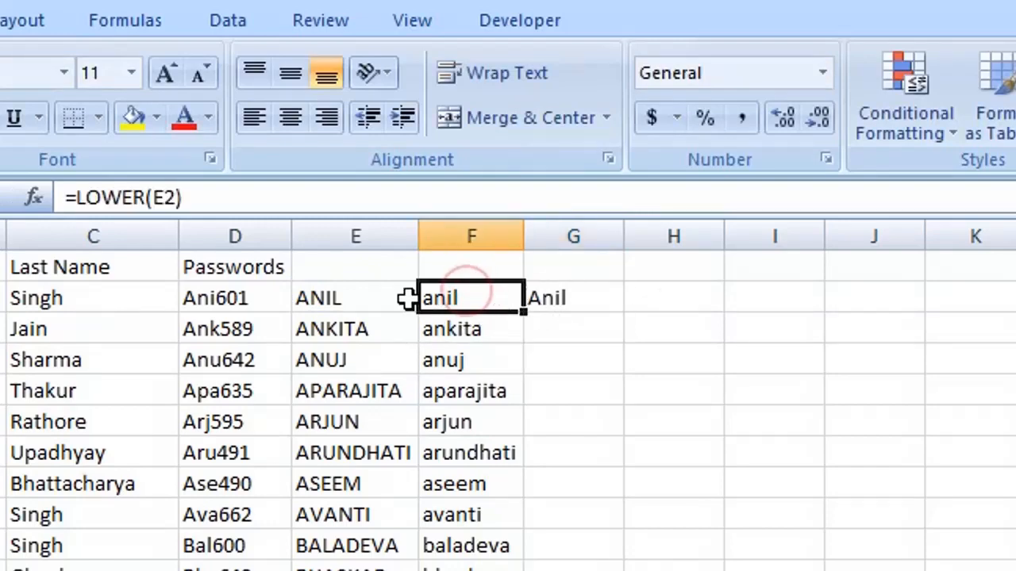
{"action": "left_click", "coordinate": [665, 294]}
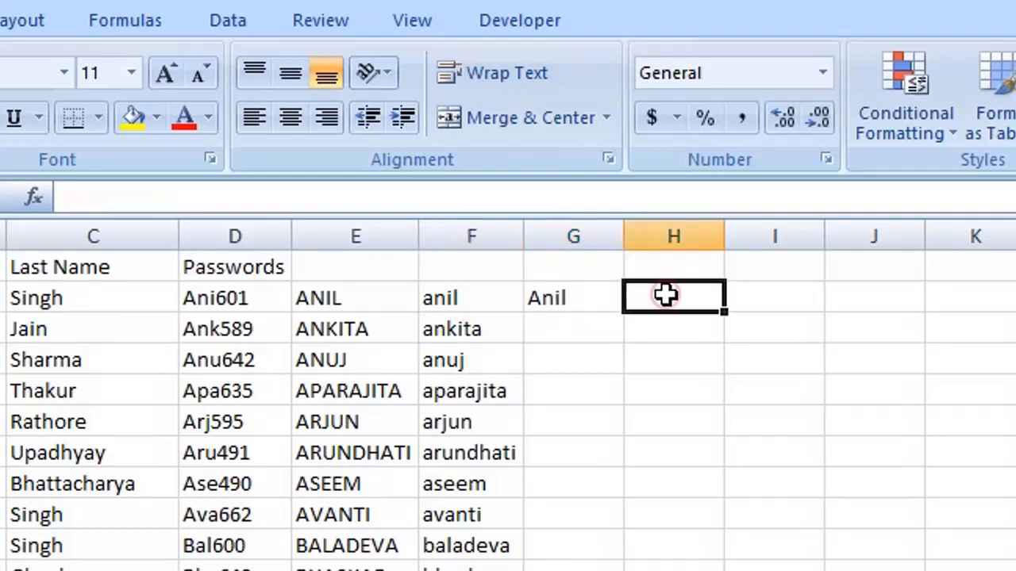
{"action": "type", "text": "=p"}
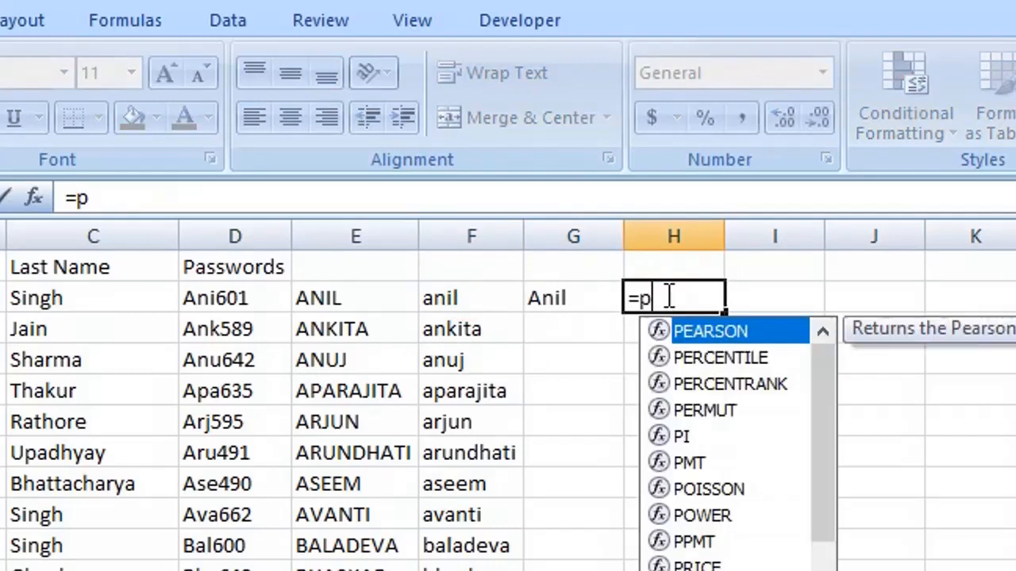
{"action": "type", "text": "roper("}
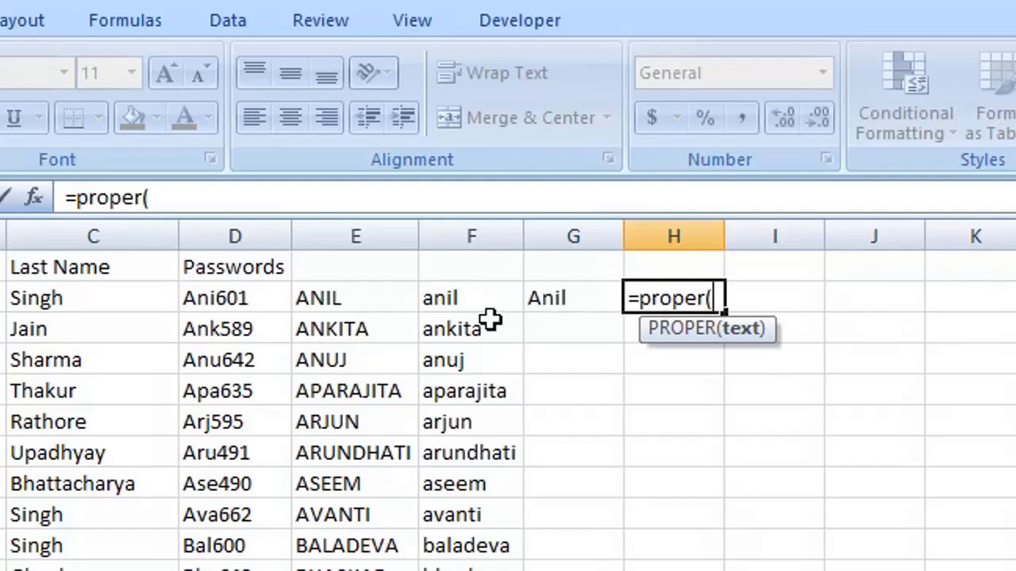
{"action": "left_click", "coordinate": [472, 302]}
{"action": "type", "text": ")"}
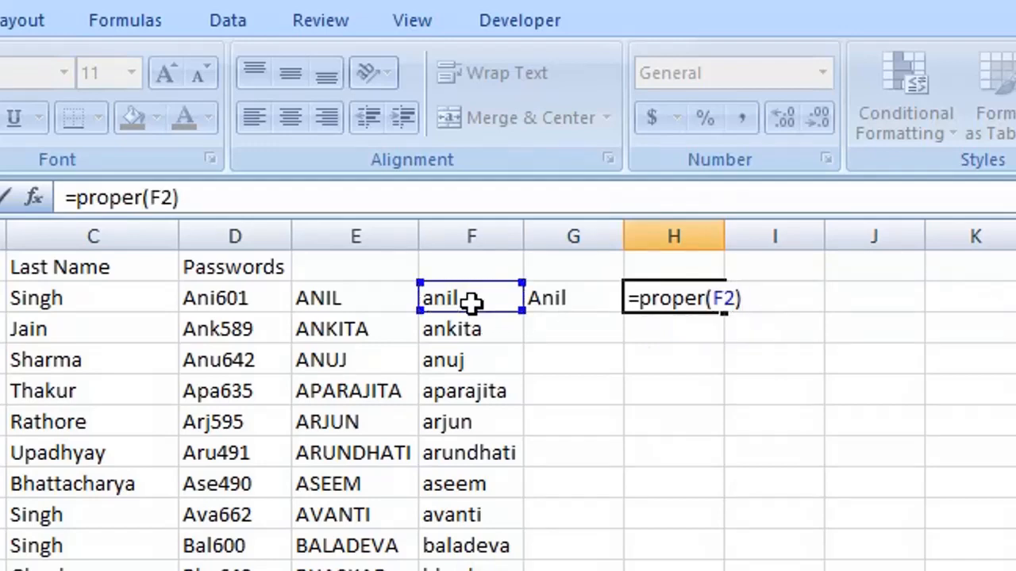
{"action": "key", "text": "Return"}
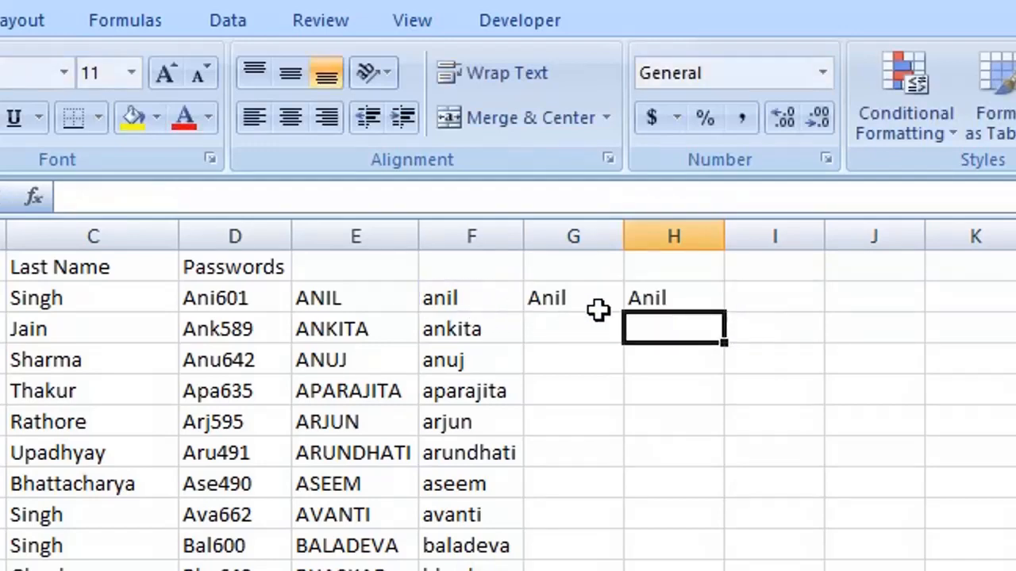